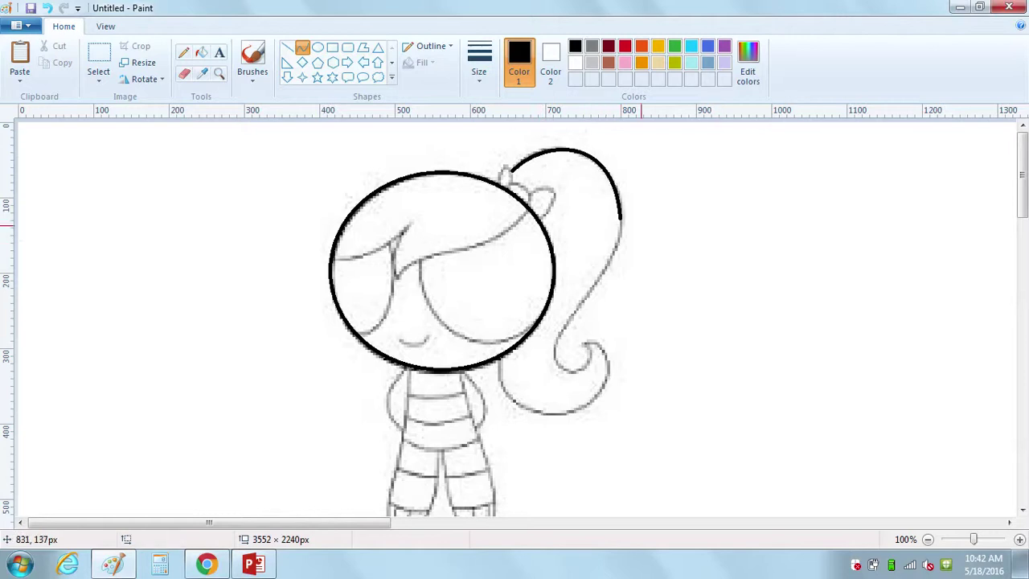
Trace the ponytail's outer edge from its widest point down to the curl with a black curve about 80 × 154 px.
mouse_move(623, 211)
mouse_down()
mouse_move(594, 315)
mouse_move(561, 333)
mouse_up()
mouse_move(602, 265)
mouse_down()
mouse_move(629, 255)
mouse_move(615, 256)
mouse_up()
click(615, 256)
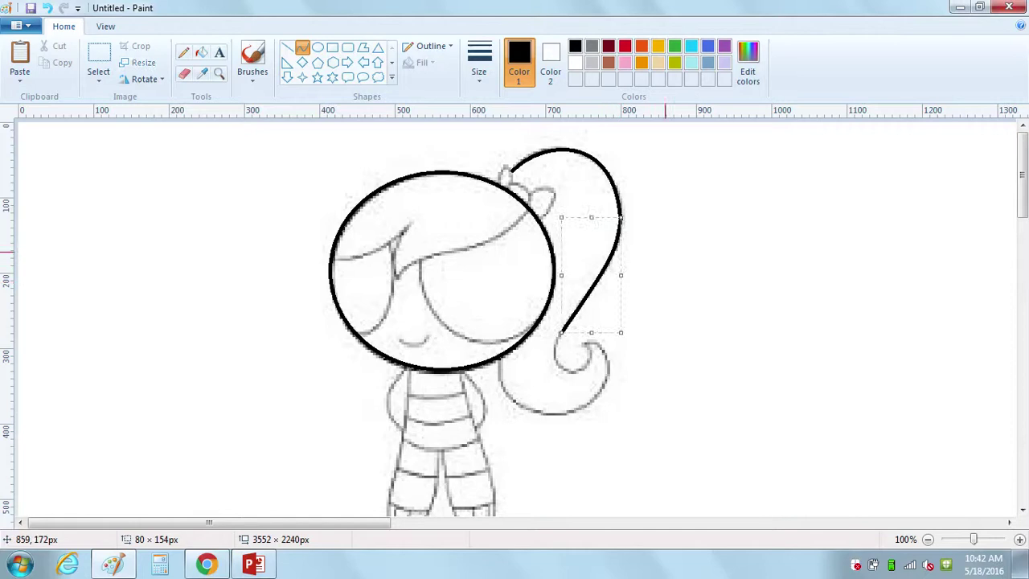
click(666, 253)
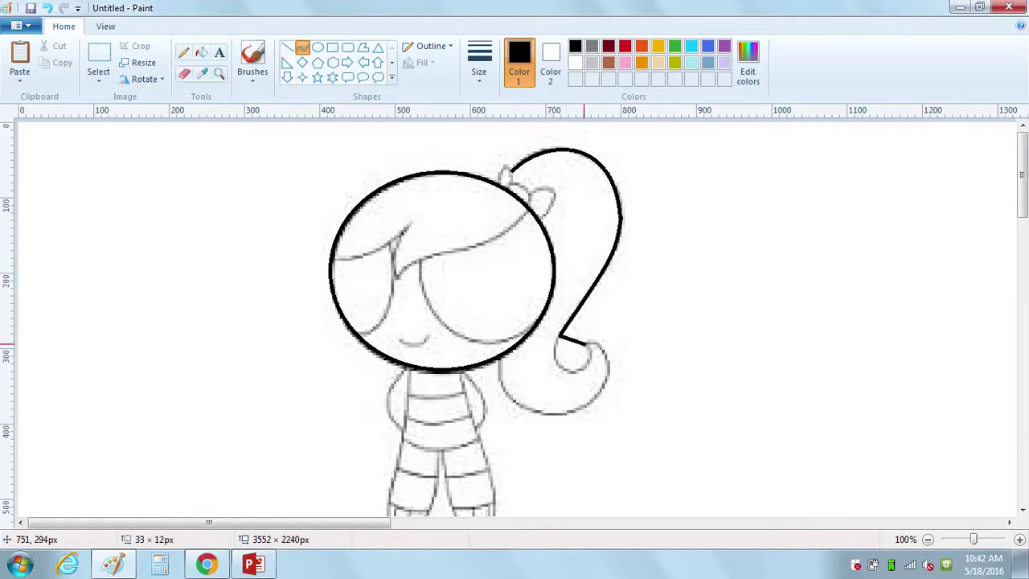
drag(584, 344, 584, 344)
drag(573, 347, 548, 368)
mouse_move(594, 383)
mouse_down()
mouse_move(602, 391)
mouse_move(582, 389)
mouse_up()
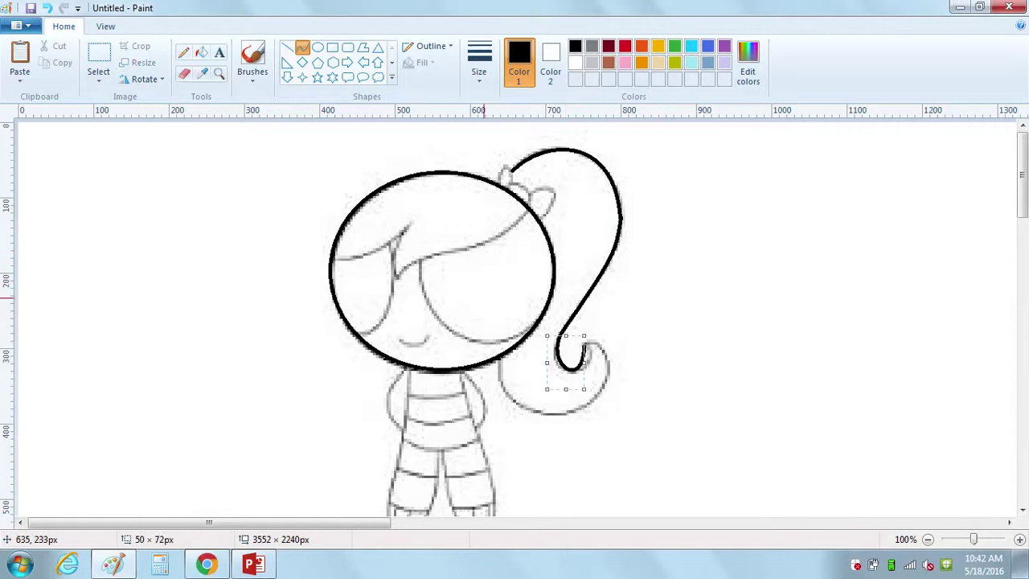
click(46, 8)
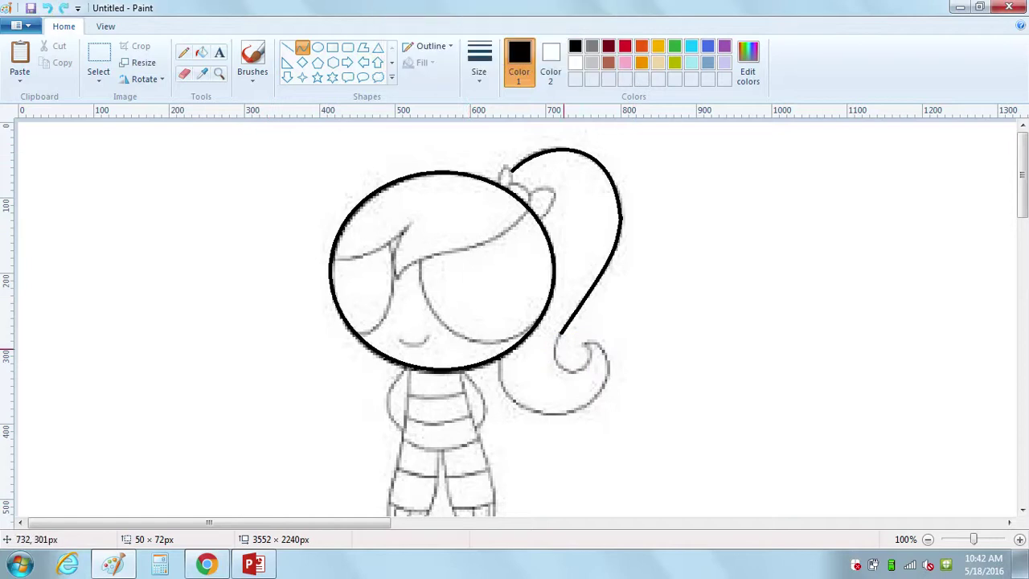
Trace the ponytail's curled tip and its rounded lower edge back to the head with black curves.
mouse_move(556, 359)
mouse_down()
mouse_move(556, 375)
mouse_move(593, 351)
mouse_move(567, 426)
mouse_move(562, 414)
mouse_up()
click(583, 377)
click(637, 376)
drag(600, 358, 624, 325)
mouse_move(620, 396)
mouse_down()
mouse_move(621, 413)
mouse_move(498, 376)
mouse_move(496, 397)
mouse_up()
click(582, 414)
click(551, 286)
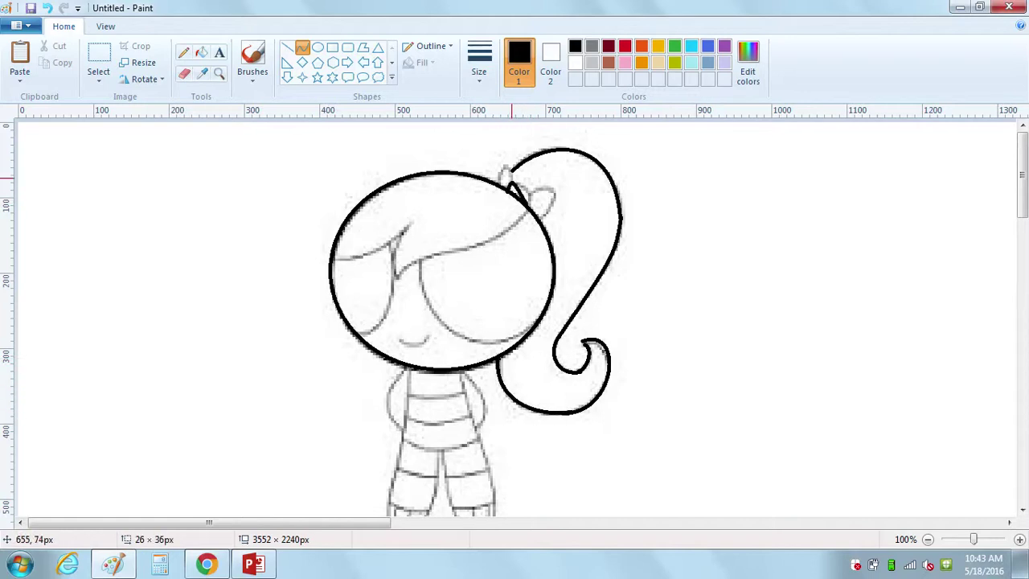
Trace the hair bow's knot and both of its loops with black curves.
mouse_move(544, 189)
mouse_down()
mouse_move(554, 199)
mouse_move(538, 201)
mouse_move(546, 180)
mouse_move(560, 180)
mouse_up()
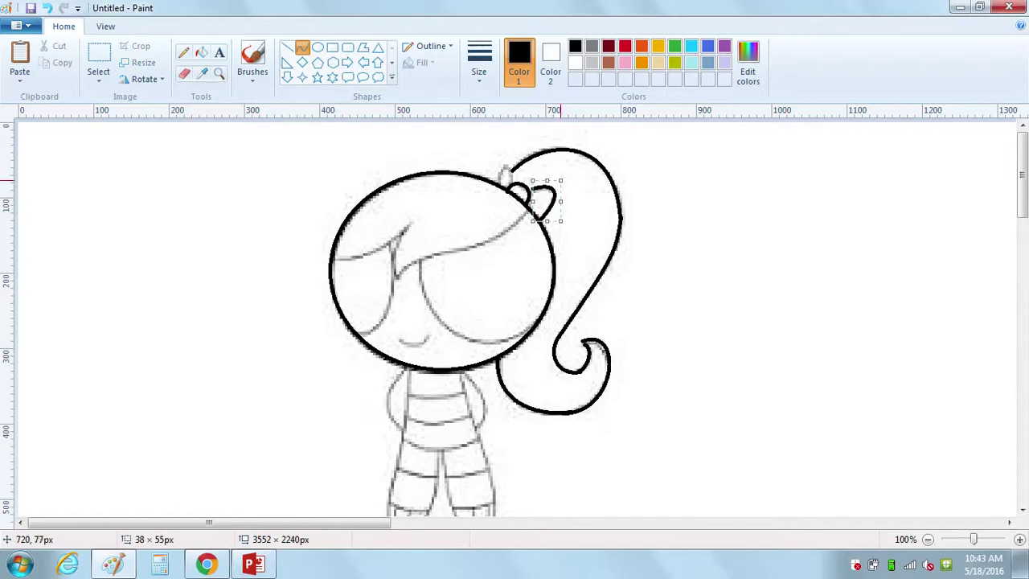
drag(538, 219, 530, 222)
drag(532, 184, 560, 206)
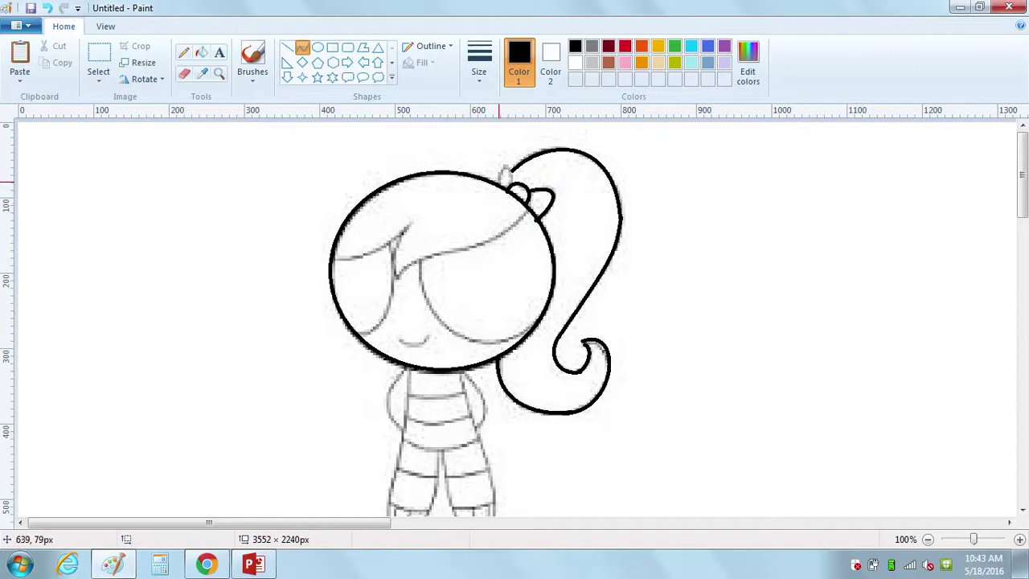
drag(508, 182, 515, 162)
click(600, 188)
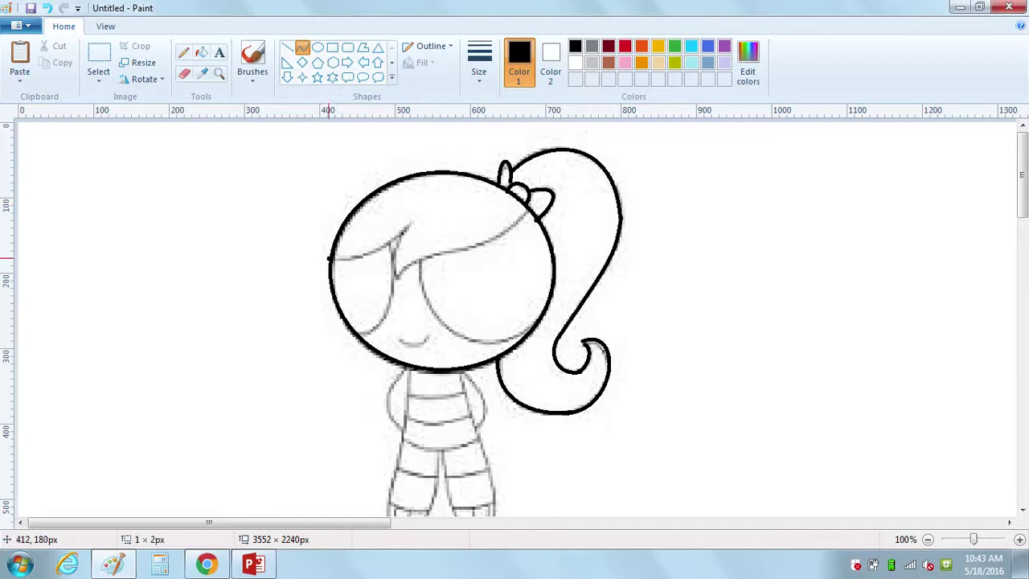
Trace the fringe across the forehead with black curves, including its pointed lock between the eyes.
mouse_move(333, 259)
mouse_down()
mouse_move(419, 228)
mouse_move(380, 223)
mouse_move(408, 223)
mouse_move(397, 276)
mouse_move(394, 259)
mouse_move(467, 262)
mouse_move(477, 249)
mouse_move(468, 247)
mouse_move(536, 213)
mouse_move(526, 213)
mouse_up()
click(435, 279)
click(542, 251)
mouse_move(503, 229)
mouse_down()
mouse_move(501, 242)
mouse_move(515, 232)
mouse_up()
click(518, 233)
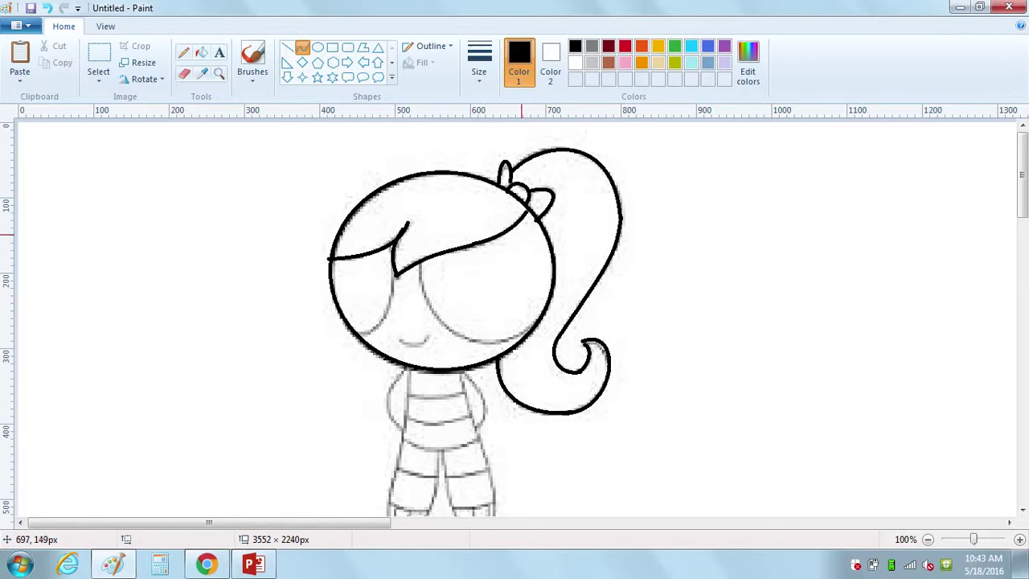
Trace the lower outlines of both large eyes and the smiling mouth with black curves.
mouse_move(422, 261)
mouse_down()
mouse_move(530, 339)
mouse_move(527, 327)
mouse_up()
mouse_move(463, 302)
mouse_down()
mouse_move(431, 315)
mouse_move(437, 342)
mouse_move(468, 366)
mouse_up()
click(609, 389)
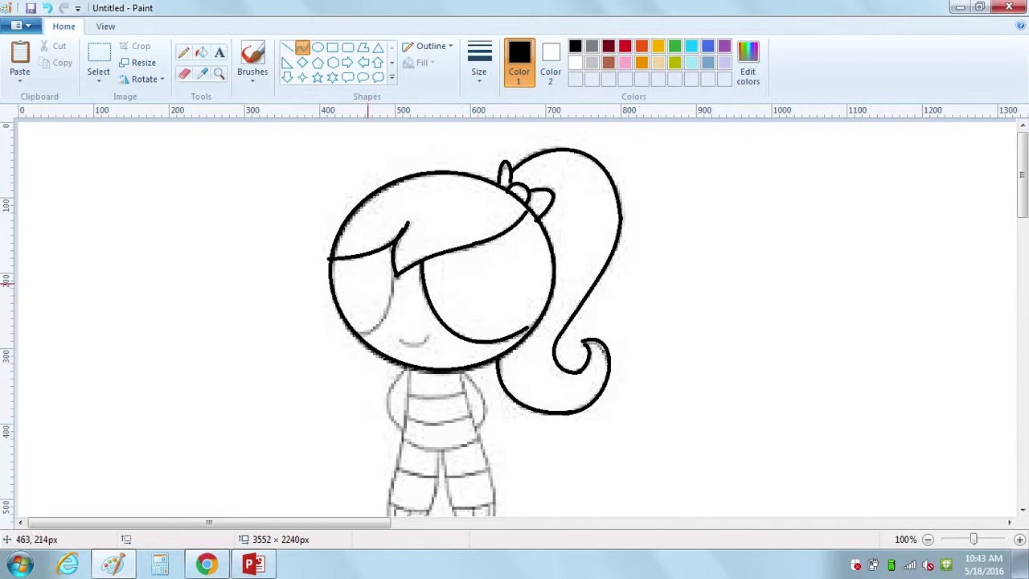
drag(395, 265, 358, 335)
drag(390, 312, 420, 336)
click(451, 343)
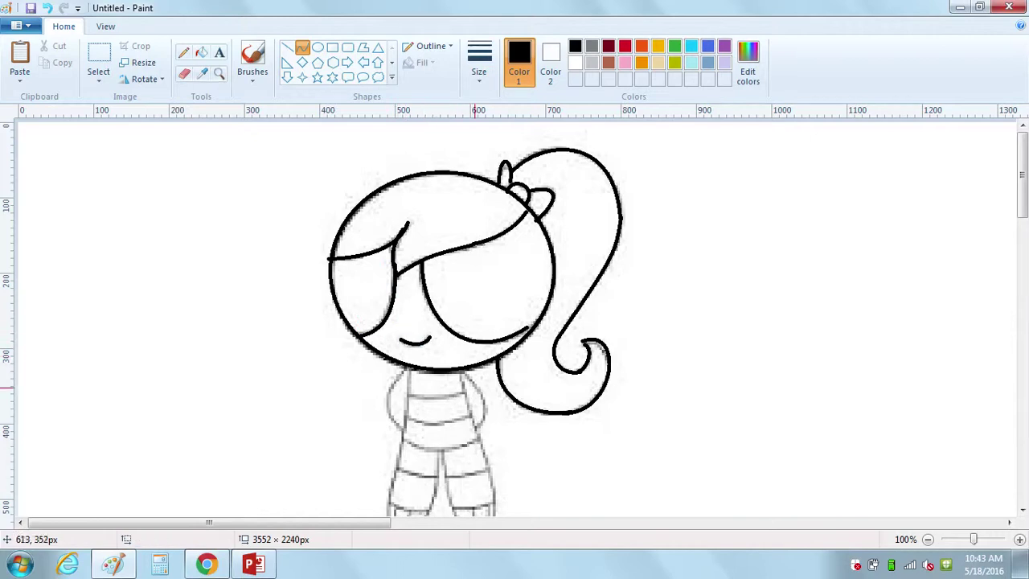
Trace the two arms on either side of the torso with black curves.
drag(461, 373, 477, 426)
drag(480, 389, 482, 379)
drag(485, 416, 501, 422)
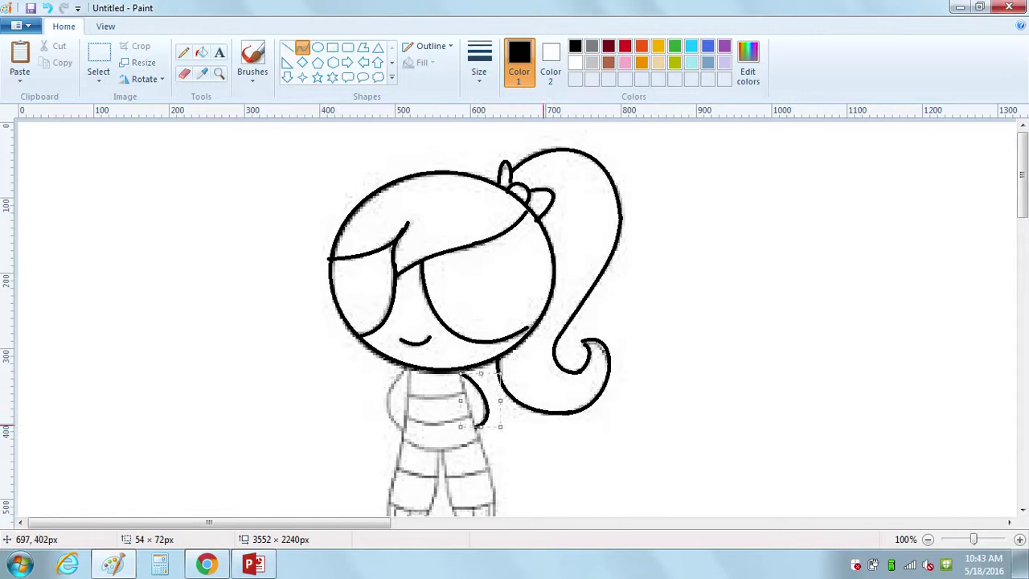
click(544, 425)
drag(406, 367, 404, 430)
mouse_move(394, 391)
mouse_down()
mouse_move(390, 380)
mouse_move(375, 412)
mouse_up()
click(462, 420)
Trace the body's right side and the whole right leg, including its foot and inner edge, with black curves.
scroll(704, 303, down, 7)
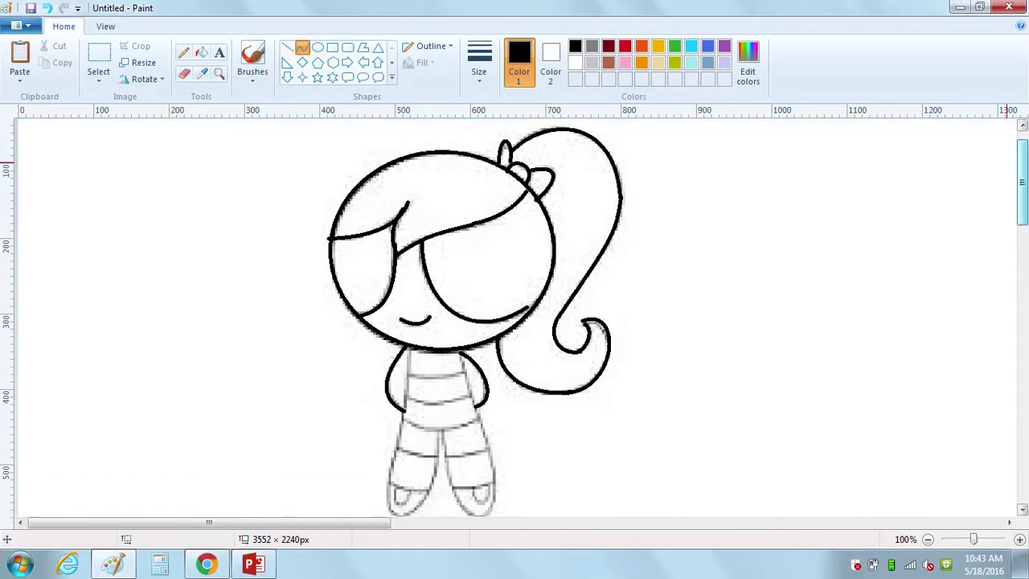
scroll(611, 281, up, 3)
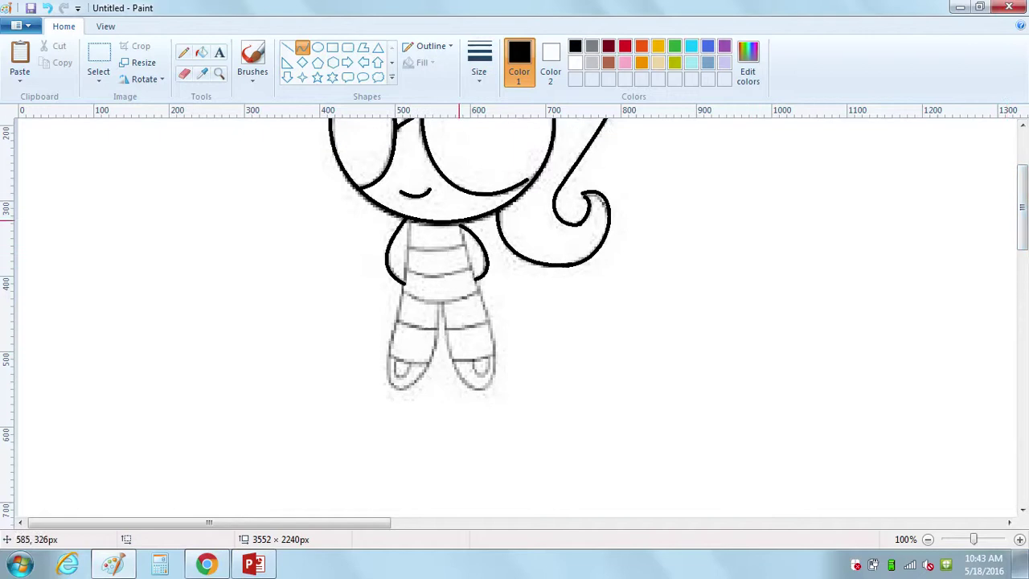
drag(462, 225, 488, 387)
drag(489, 351, 442, 305)
click(489, 392)
drag(456, 383, 455, 382)
click(545, 375)
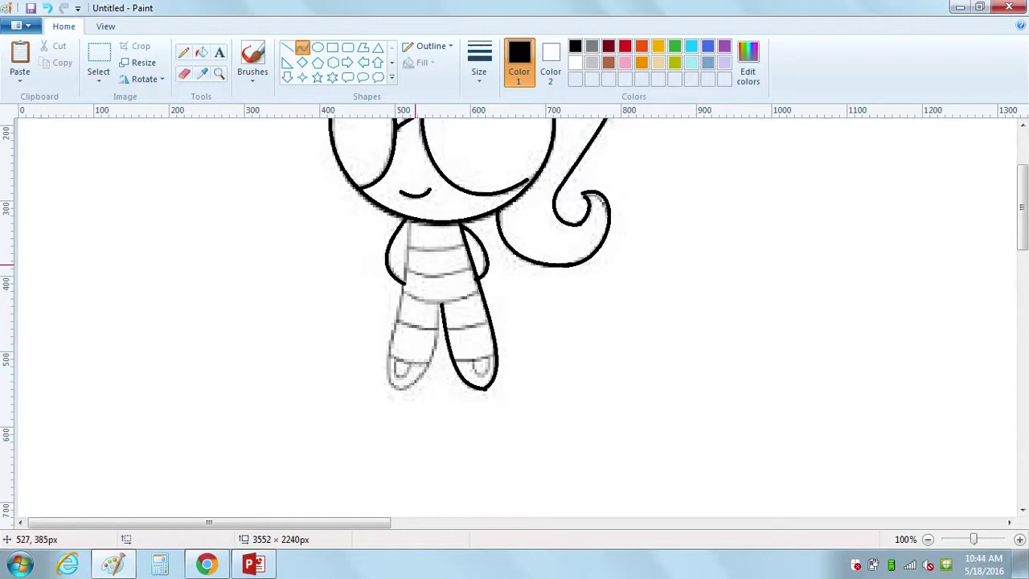
Trace the body's left side and the whole left leg, including its foot and inner edge, with black curves.
mouse_move(407, 218)
mouse_down()
mouse_move(404, 336)
mouse_move(390, 343)
mouse_up()
drag(397, 308, 405, 306)
click(471, 344)
mouse_move(390, 344)
mouse_down()
mouse_move(407, 386)
mouse_move(381, 380)
mouse_up()
mouse_move(392, 390)
mouse_down()
mouse_move(446, 282)
mouse_move(435, 306)
mouse_up()
click(473, 375)
drag(430, 348, 428, 372)
drag(433, 366, 445, 347)
click(488, 337)
Trace the shirt hem, the shirt stripes, the leg stripes and the top lines of both shoes with black curves.
mouse_move(403, 289)
mouse_down()
mouse_move(481, 298)
mouse_move(459, 306)
mouse_up()
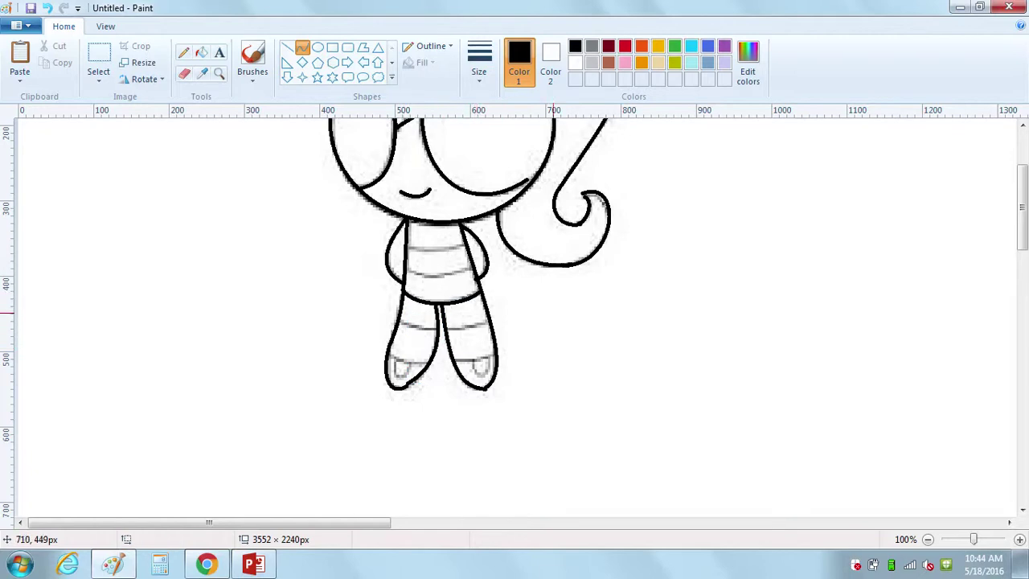
mouse_move(406, 246)
mouse_down()
mouse_move(496, 251)
mouse_move(436, 251)
mouse_move(467, 266)
mouse_move(421, 281)
mouse_move(470, 279)
mouse_up()
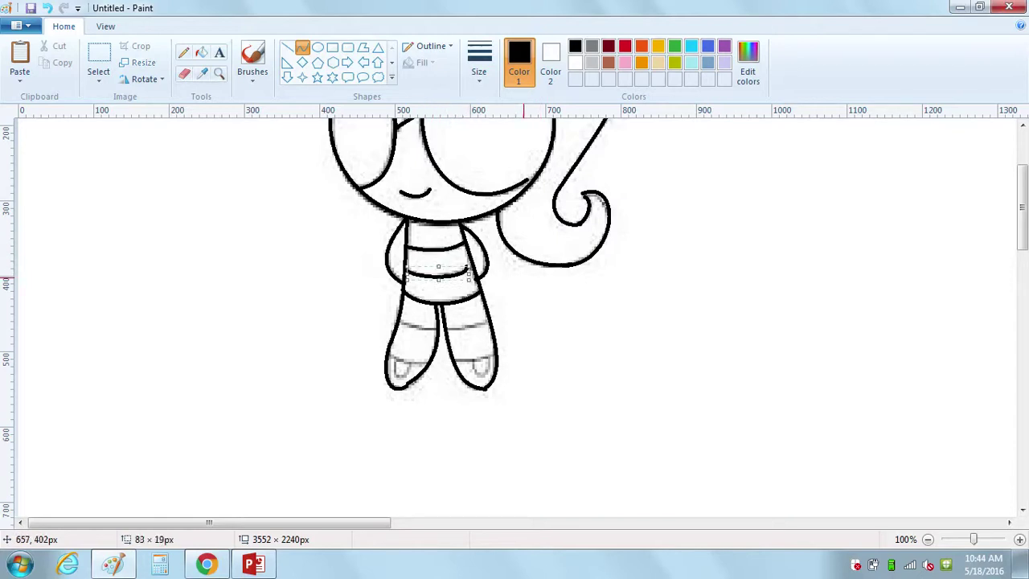
mouse_move(403, 325)
mouse_down()
mouse_move(440, 332)
mouse_move(485, 321)
mouse_up()
mouse_move(466, 361)
mouse_down()
mouse_move(494, 353)
mouse_move(482, 360)
mouse_up()
click(482, 360)
drag(392, 357, 426, 363)
click(397, 360)
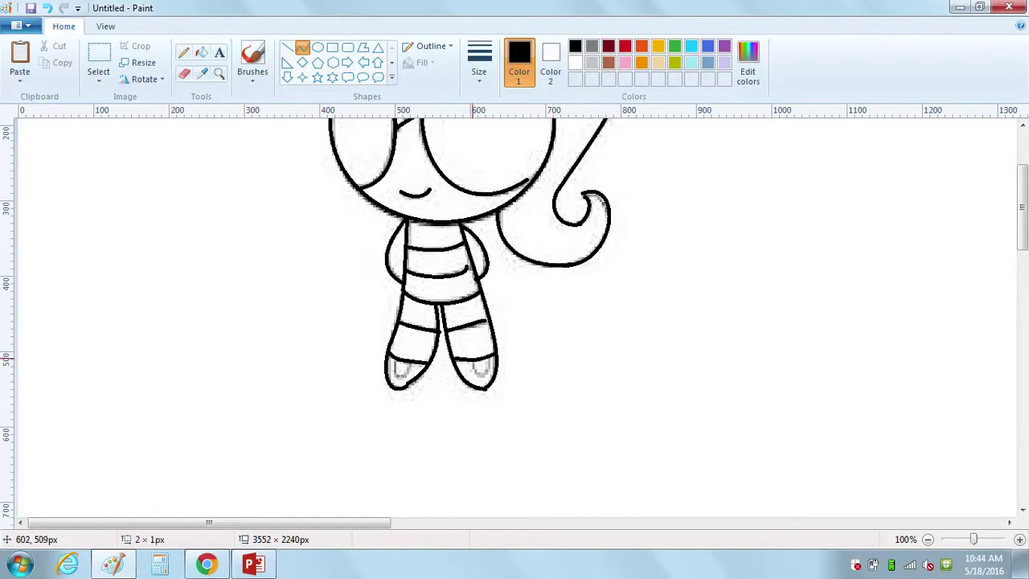
Trace the small U-shaped opening inside each shoe with black curves.
mouse_move(490, 356)
mouse_down()
mouse_move(474, 375)
mouse_move(518, 418)
mouse_move(524, 390)
mouse_up()
drag(411, 363, 414, 365)
click(386, 386)
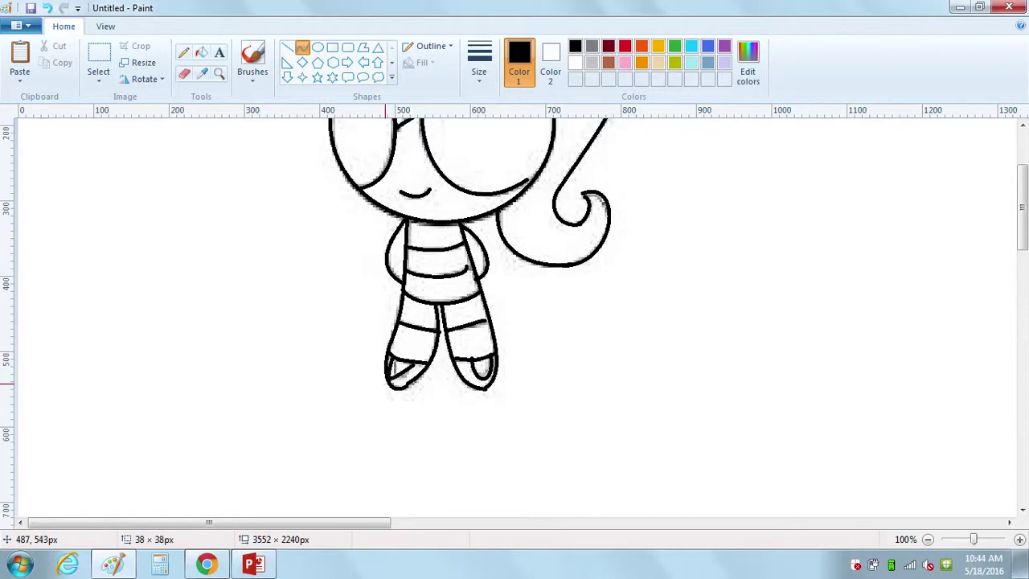
click(412, 388)
click(481, 348)
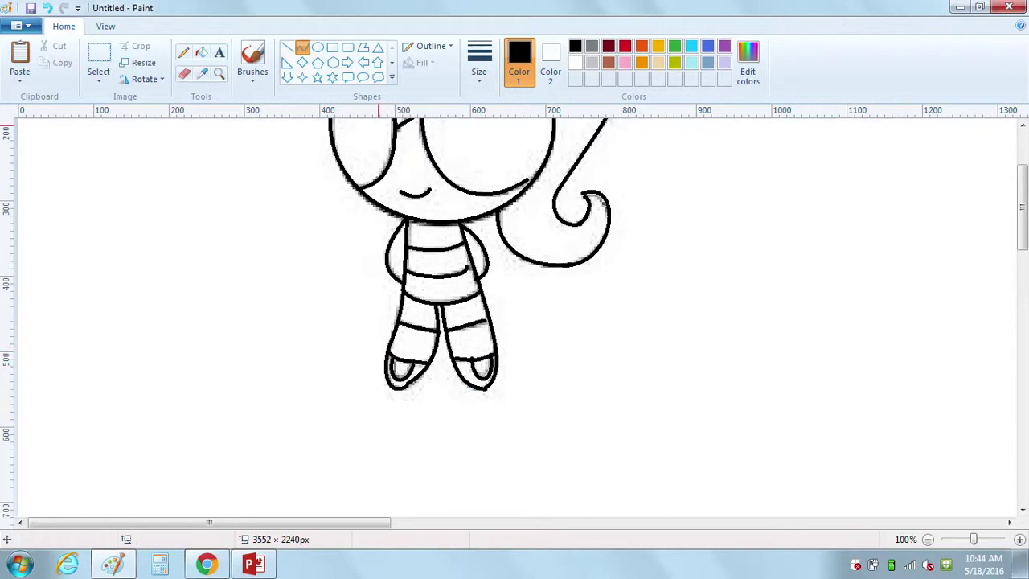
click(98, 63)
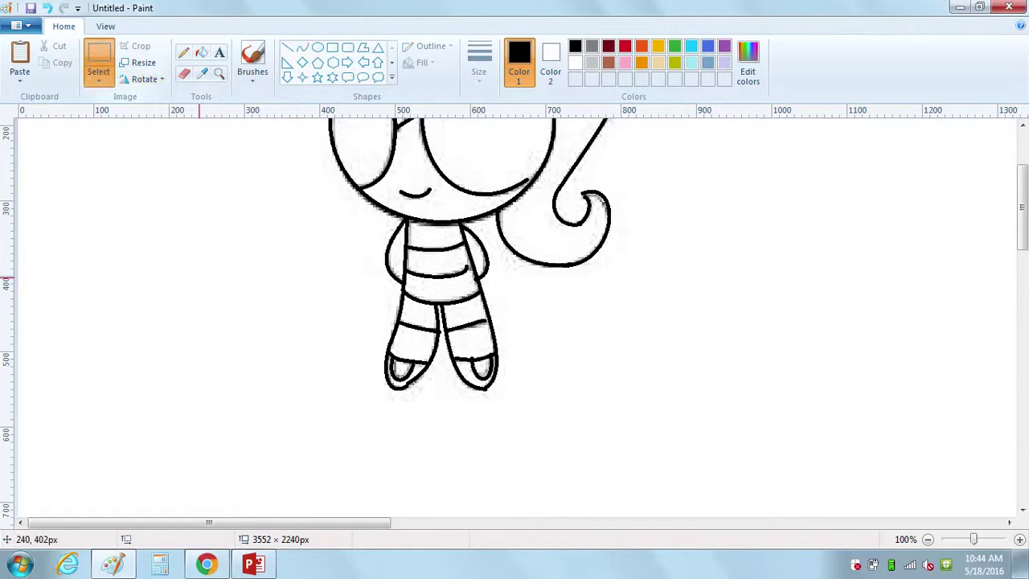
right_click(200, 281)
click(132, 422)
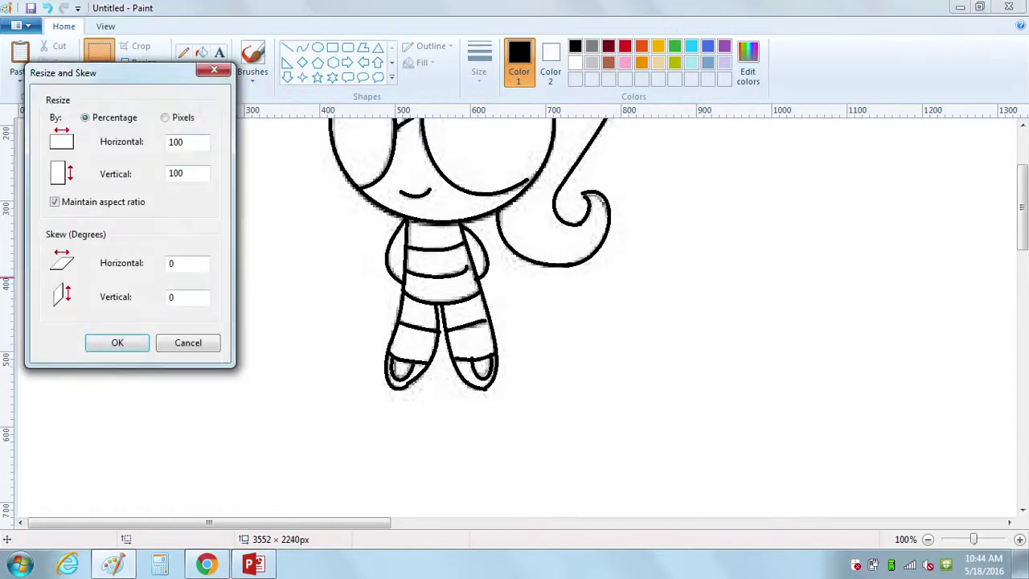
click(188, 343)
Invert the picture's colors and convert the image to black and white.
right_click(201, 283)
click(136, 458)
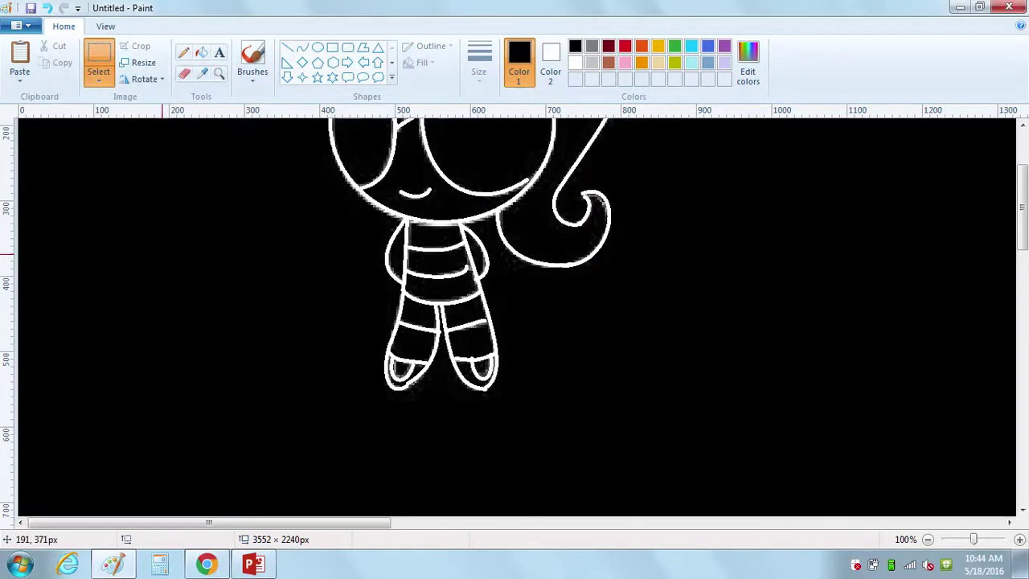
click(16, 25)
click(69, 320)
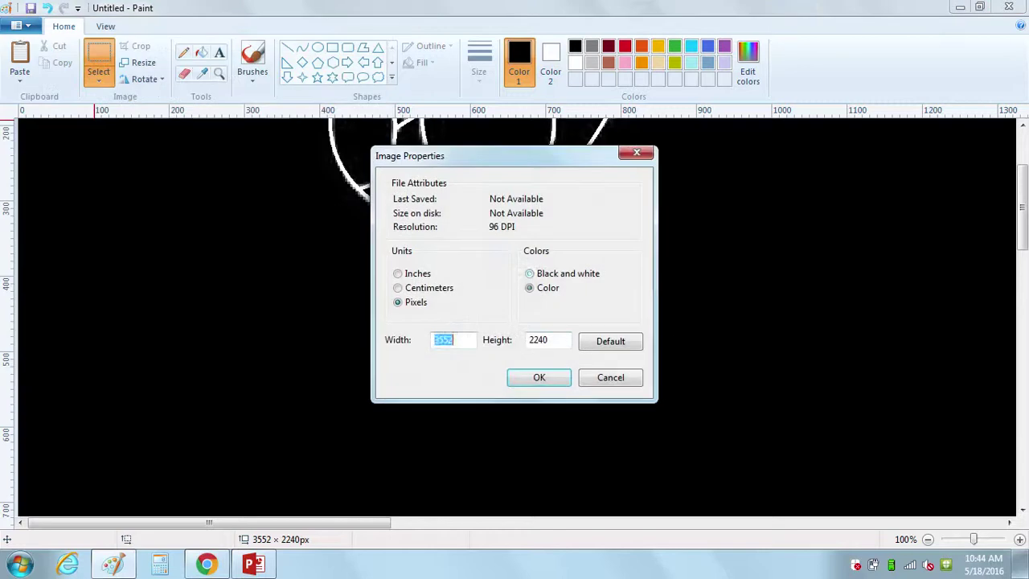
click(538, 378)
click(579, 319)
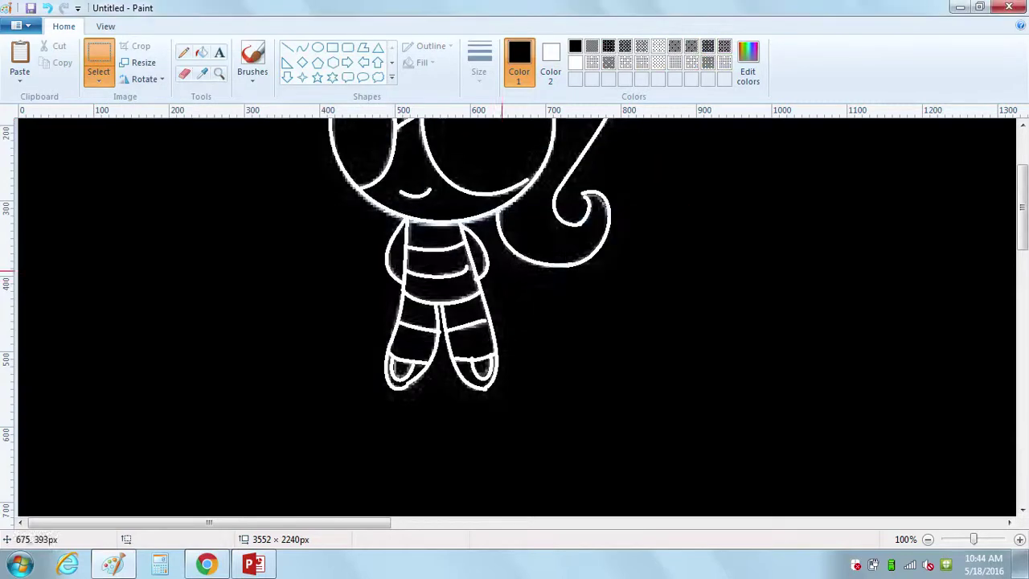
Invert the picture's colors again and set the image's color mode back to Color.
right_click(122, 214)
click(161, 376)
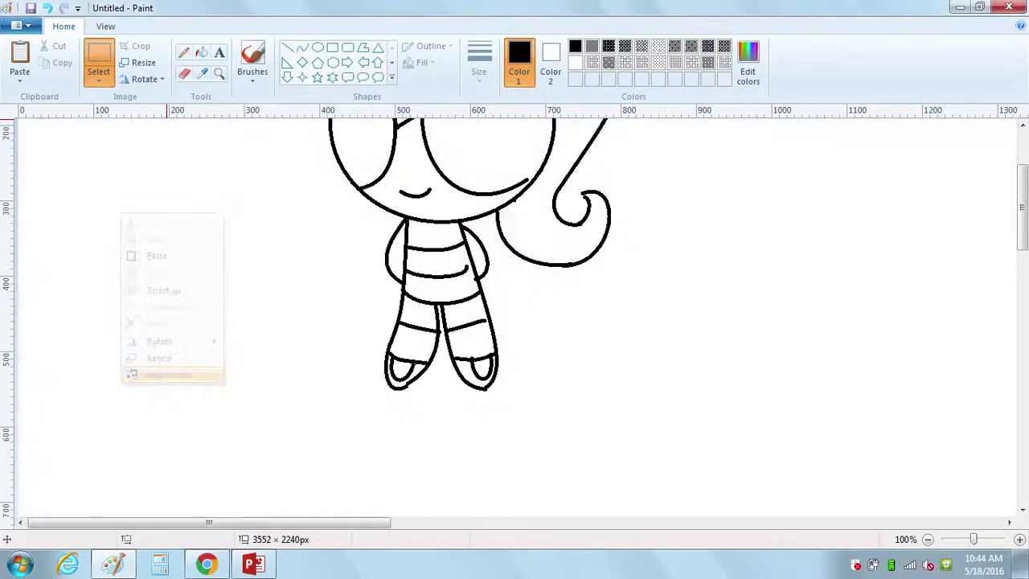
click(16, 26)
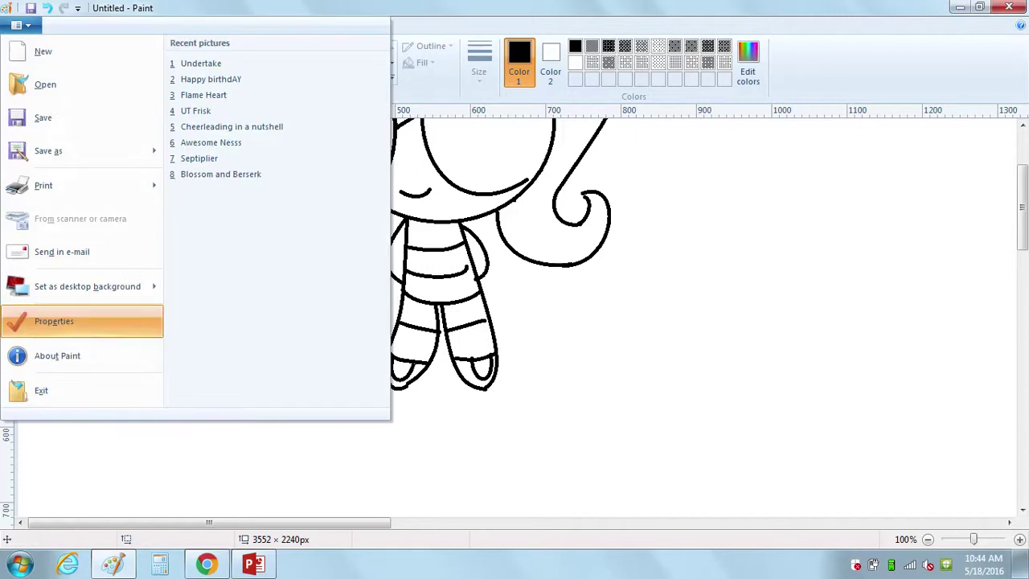
click(69, 322)
click(530, 288)
click(538, 377)
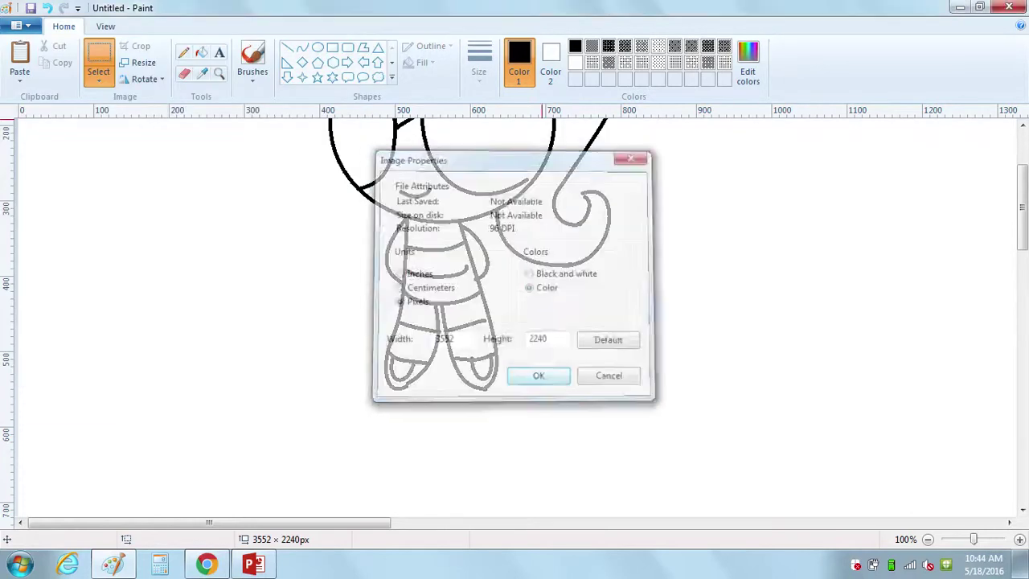
Draw an elliptical pupil outline against the left edge of each eye, the one in the smaller eye about 37 × 40 px.
mouse_move(602, 30)
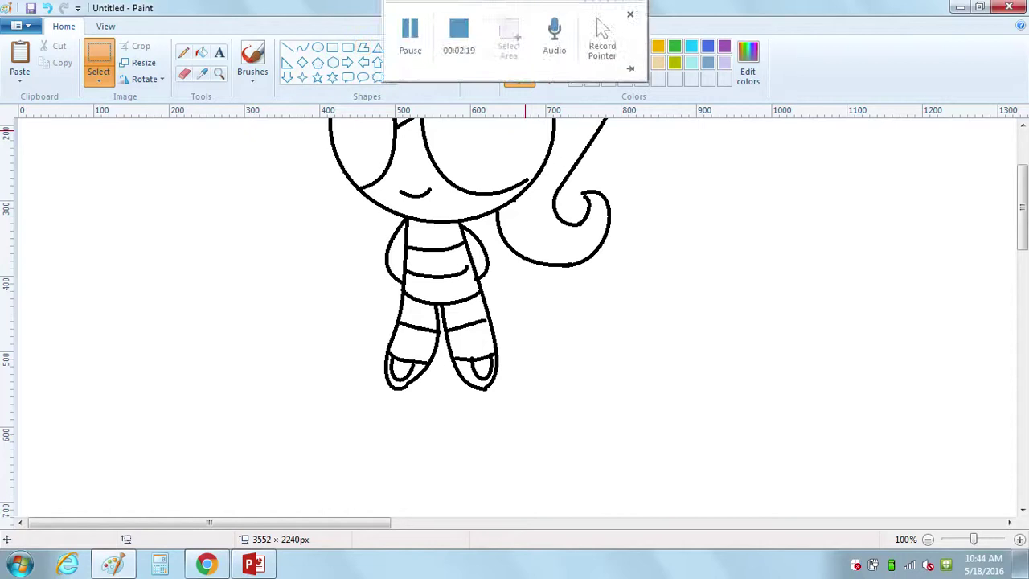
click(202, 73)
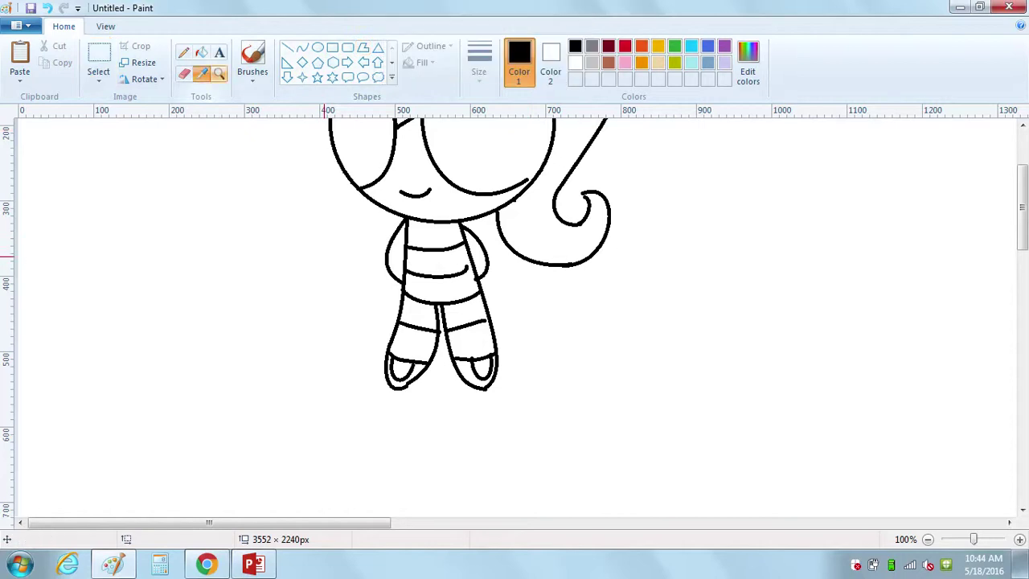
click(219, 73)
click(453, 203)
click(480, 249)
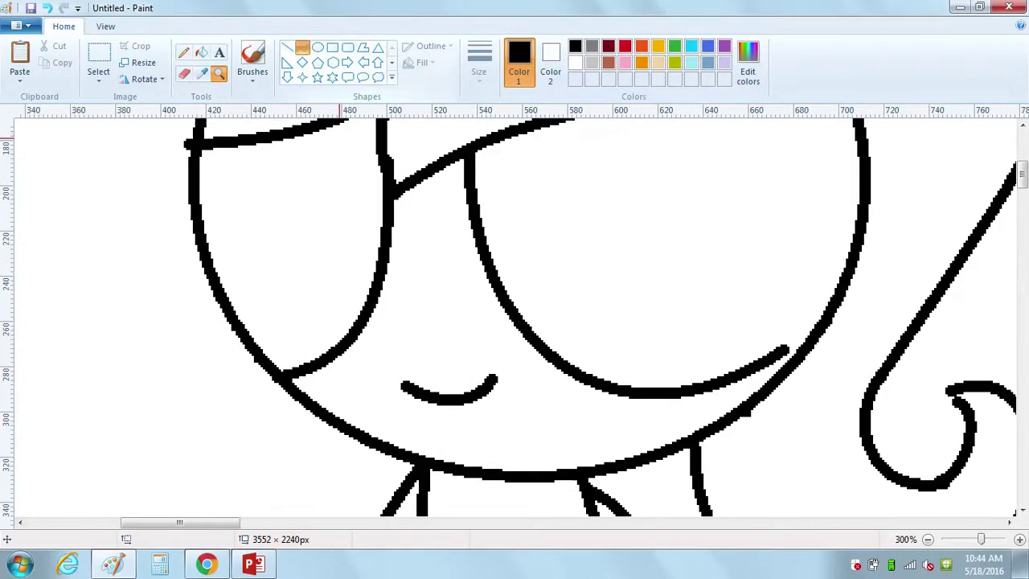
click(317, 48)
drag(470, 148, 554, 246)
click(689, 305)
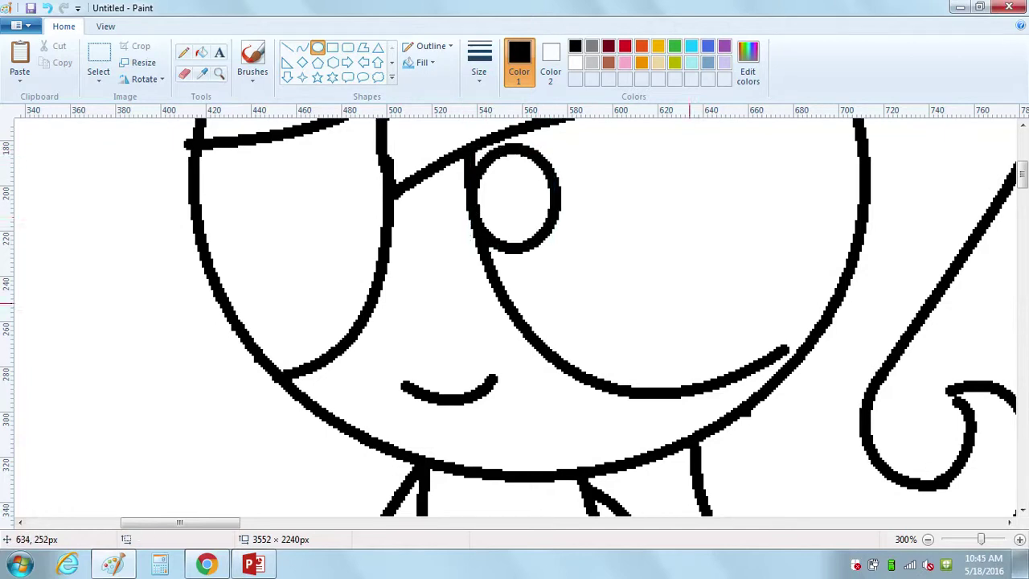
drag(185, 161, 268, 250)
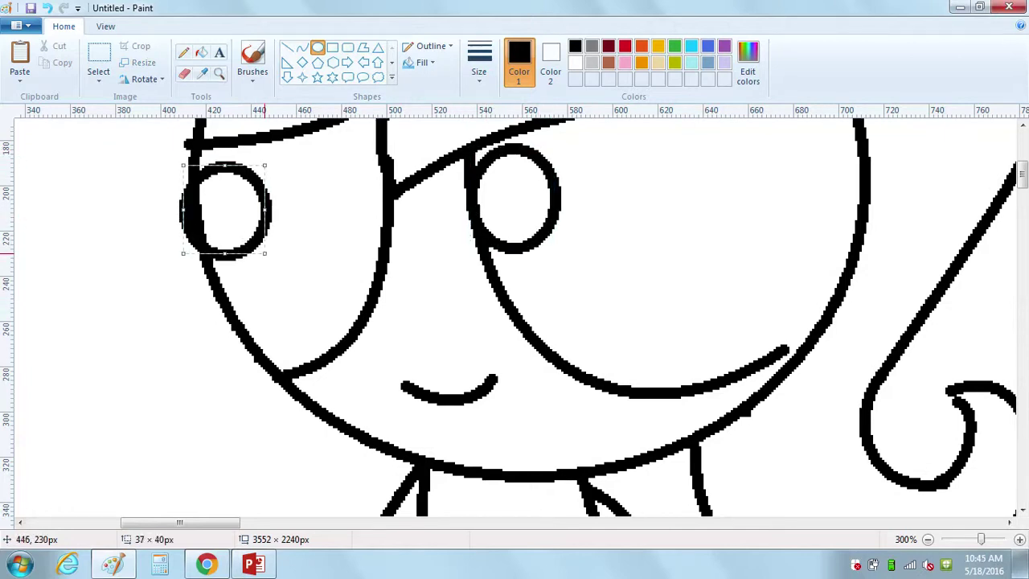
drag(226, 218, 243, 220)
click(419, 281)
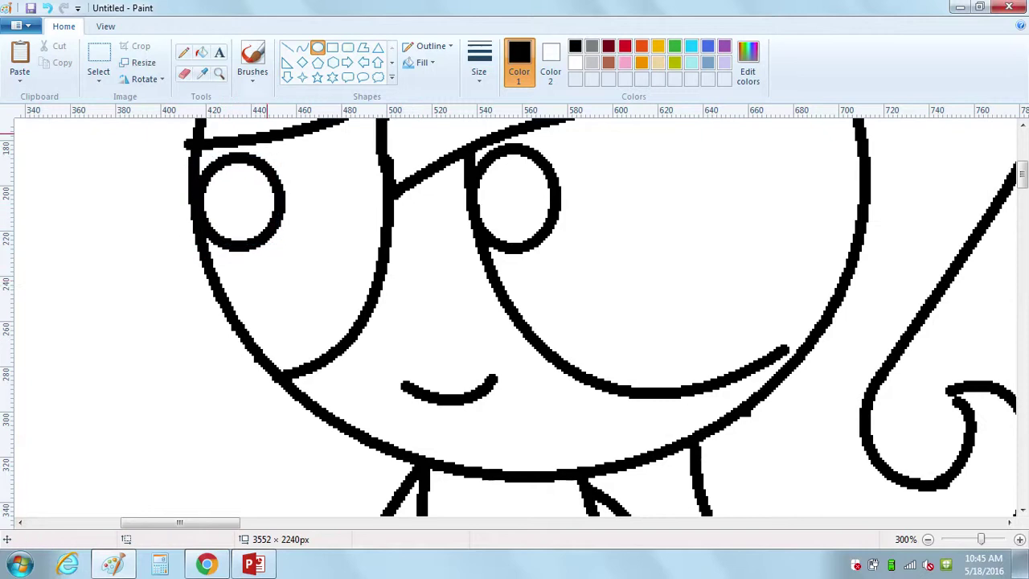
Draw a black curve around the pupil in the smaller eye, from the fringe down to the face outline, as the iris edge.
click(302, 48)
drag(305, 127, 232, 299)
drag(291, 251, 314, 344)
click(514, 251)
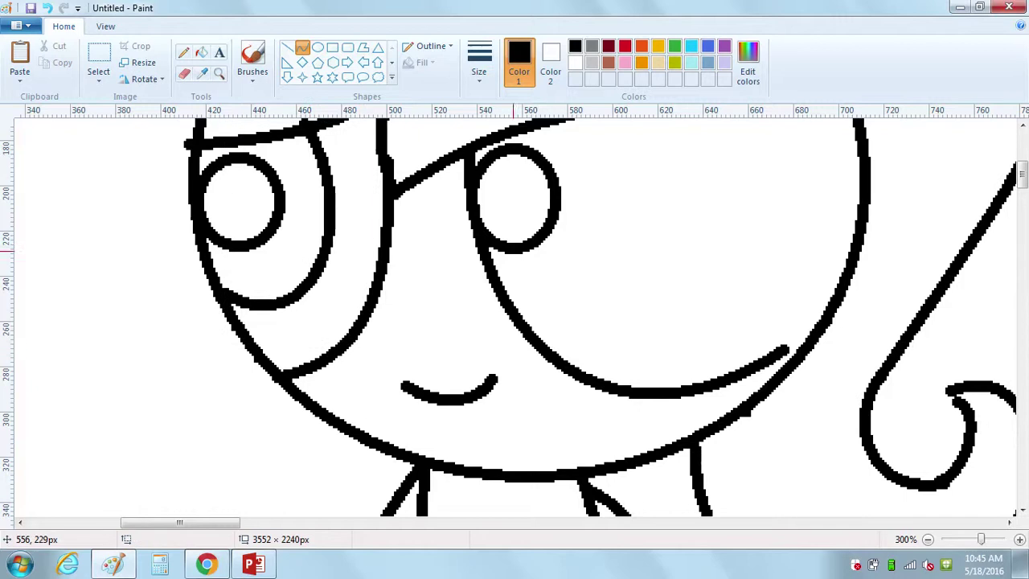
Extend the larger eye's lower outline by a black curve about 20 × 17 px so that it meets the face outline.
scroll(999, 193, up, 3)
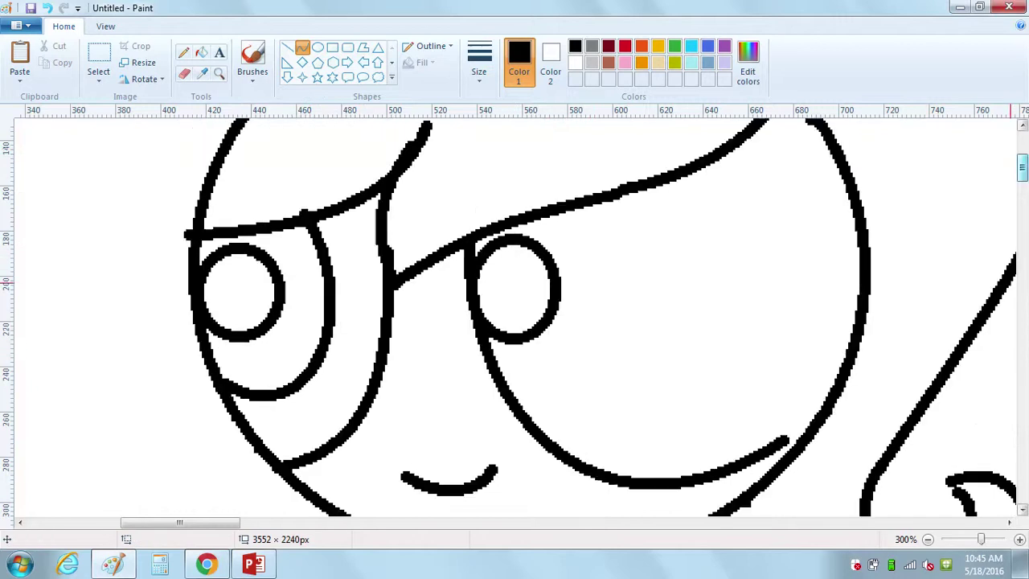
drag(804, 456, 822, 440)
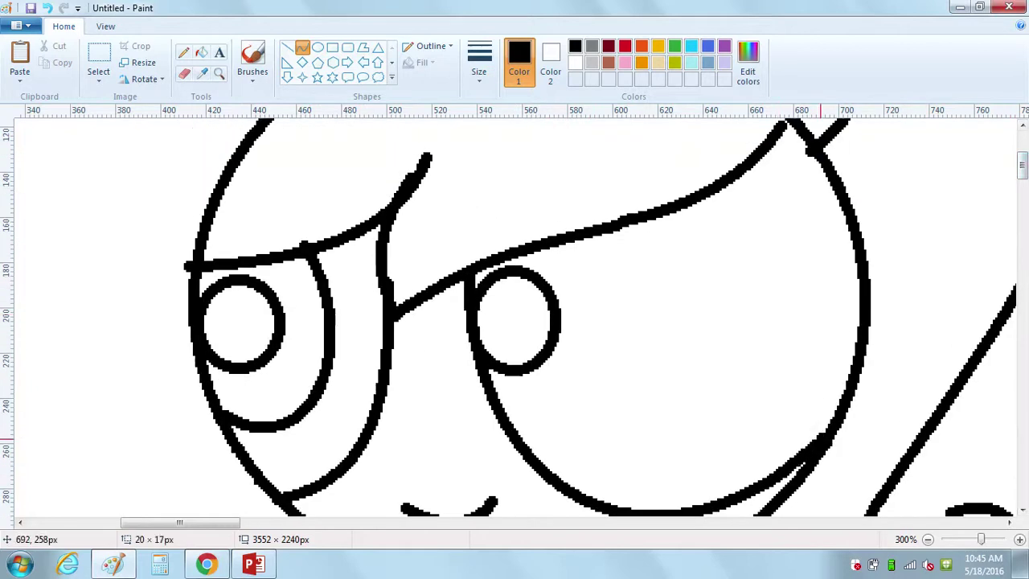
click(871, 447)
Draw a black iris-edge curve around the larger eye's pupil, from the fringe to the lower eye outline, within about 70 × 119 px.
mouse_move(629, 220)
mouse_down()
mouse_move(561, 434)
mouse_move(534, 452)
mouse_up()
mouse_move(555, 398)
mouse_down()
mouse_move(685, 310)
mouse_move(653, 527)
mouse_move(654, 482)
mouse_up()
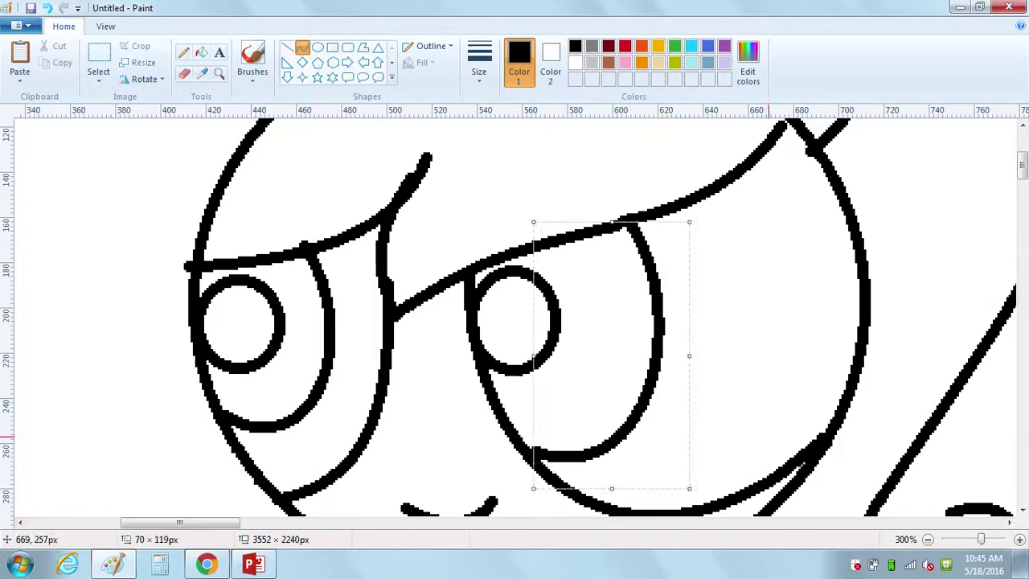
click(767, 436)
Fill both irises with black around the white pupils and erase the fringe line's overhang outside the face.
click(201, 52)
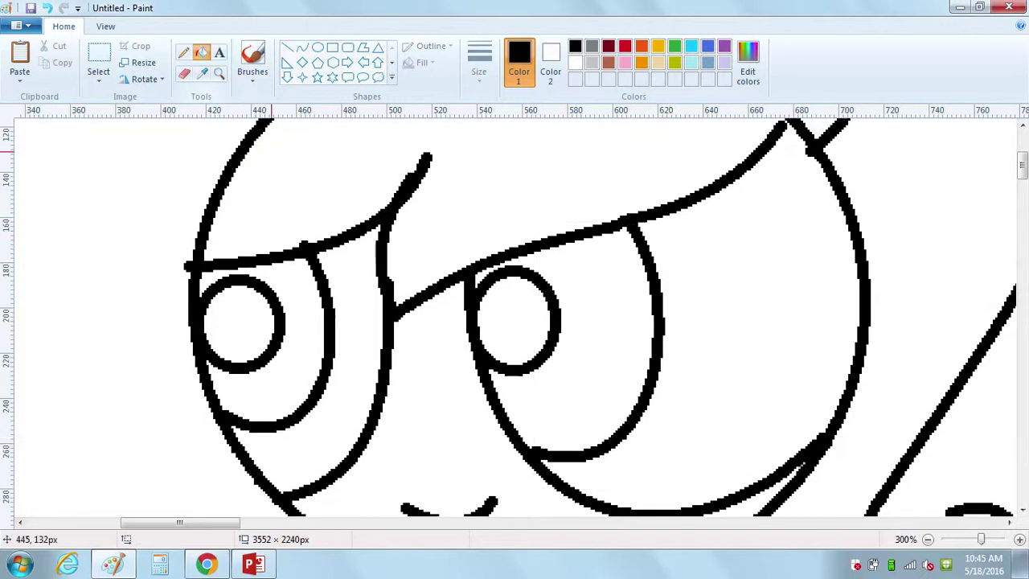
click(293, 275)
click(578, 258)
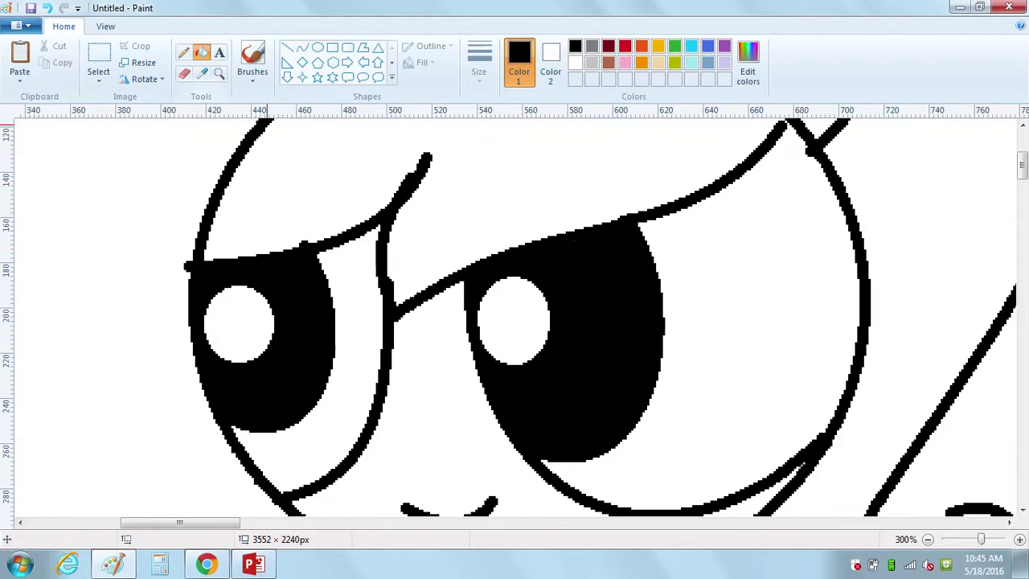
click(183, 73)
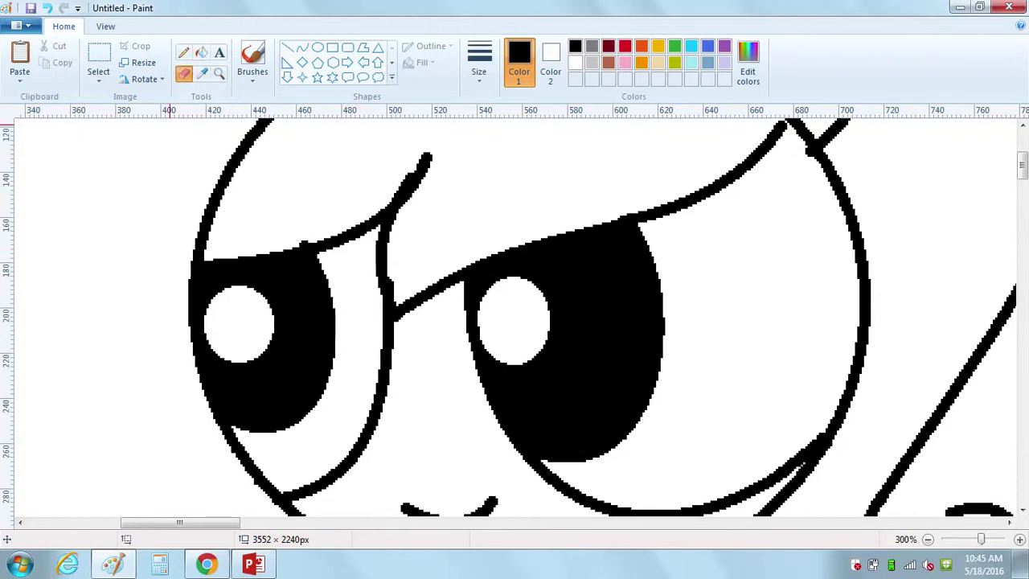
Erase the hooked end of the shirt's lower stripe line at 300% zoom.
click(219, 73)
right_click(231, 150)
right_click(231, 150)
click(228, 270)
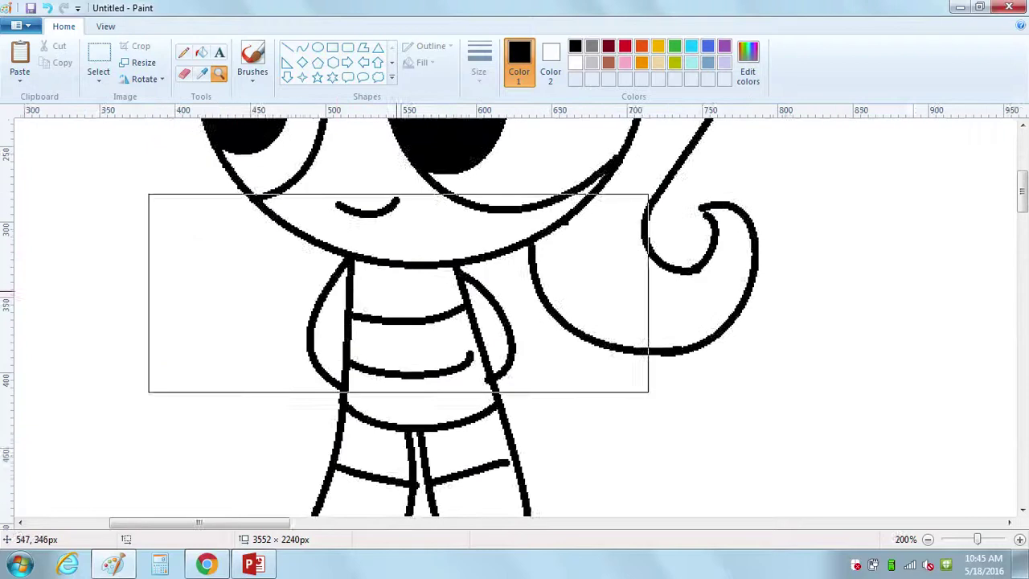
click(402, 296)
click(184, 73)
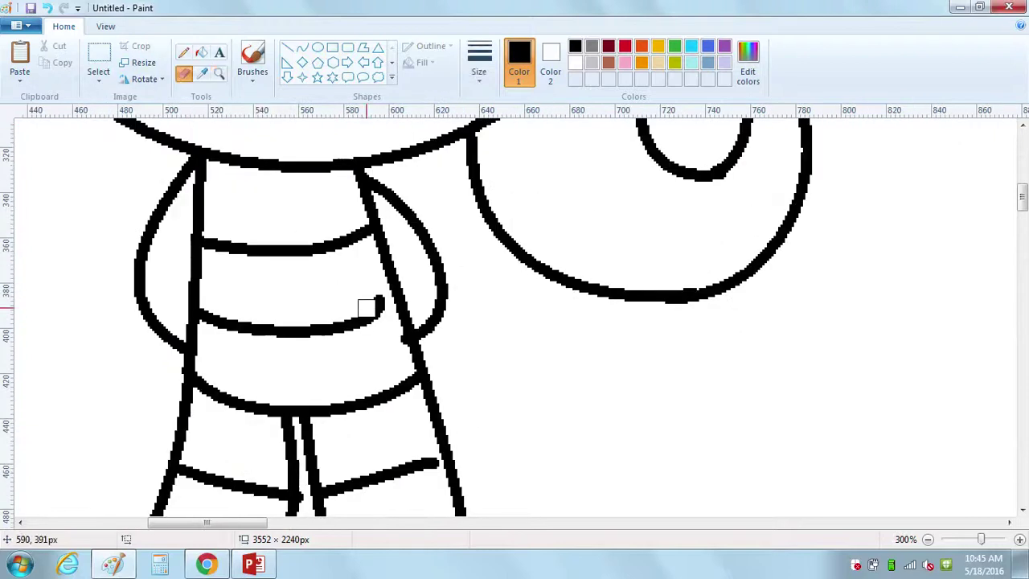
drag(366, 307, 402, 305)
Extend the lower stripe line to the shirt's edge with a curve about 18 × 9 px and fill the middle band black.
click(302, 48)
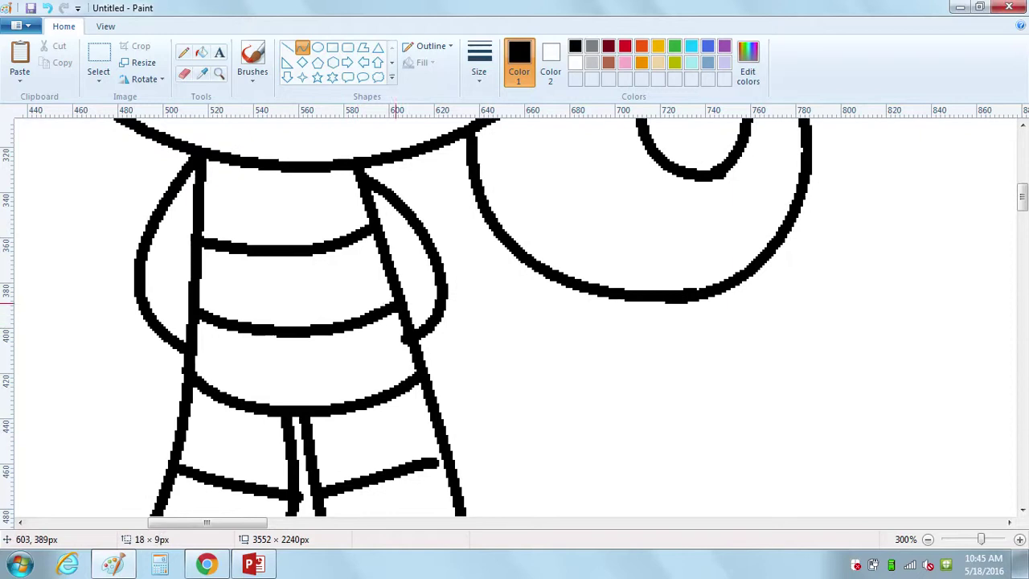
click(201, 52)
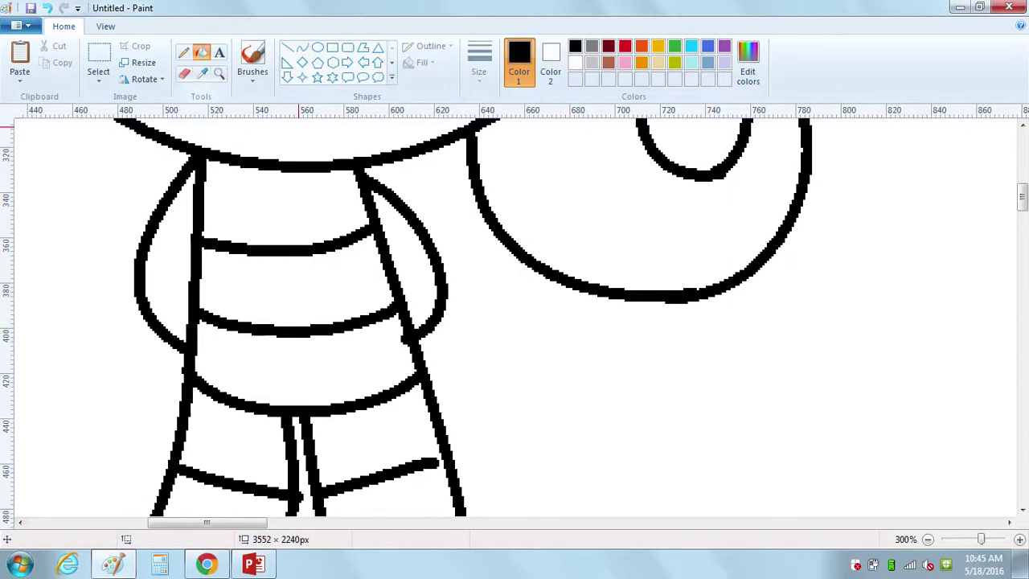
click(323, 268)
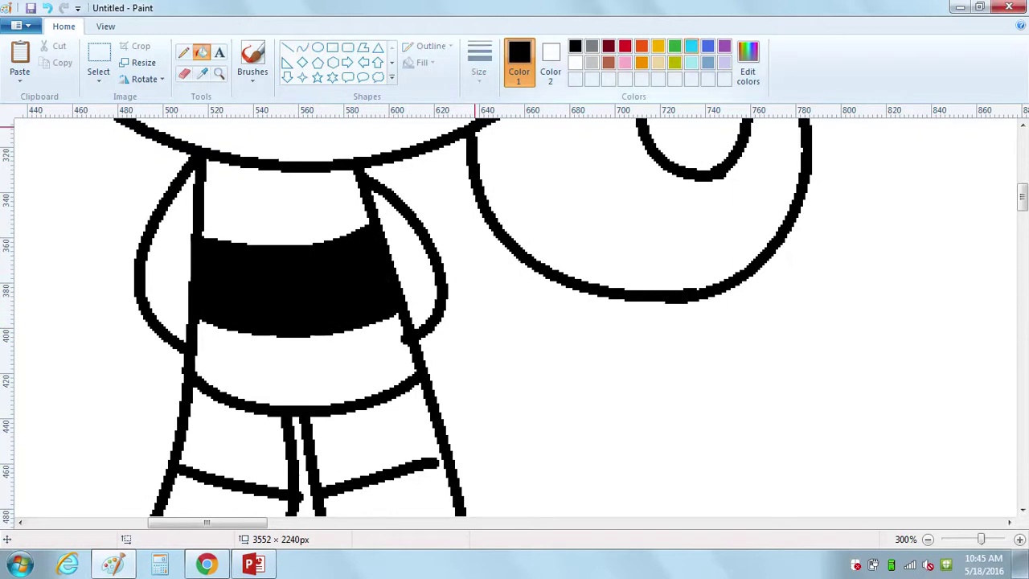
Try filling the shirt's upper and lower bands with lavender.
click(691, 45)
click(708, 46)
click(626, 46)
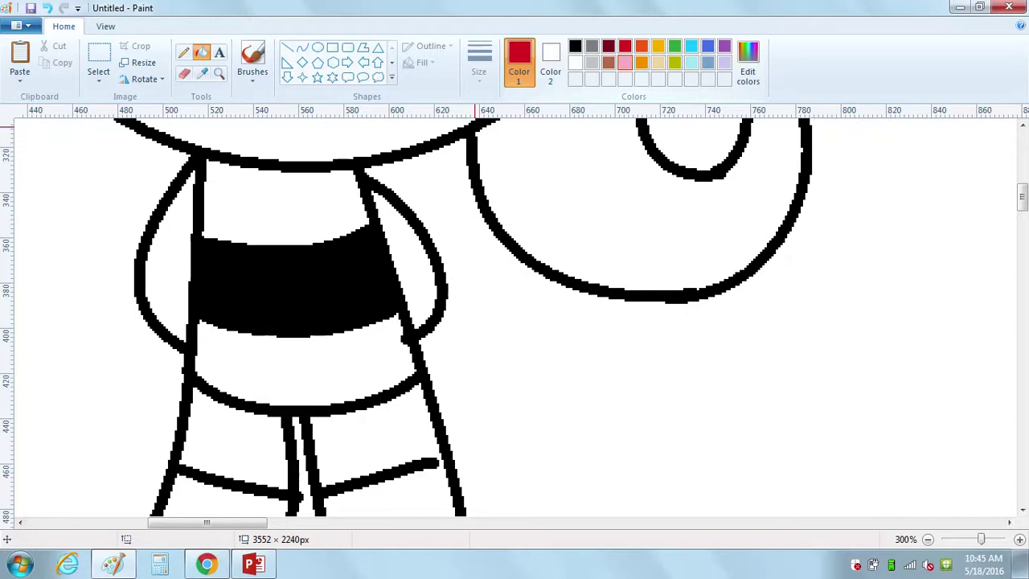
click(626, 63)
click(642, 62)
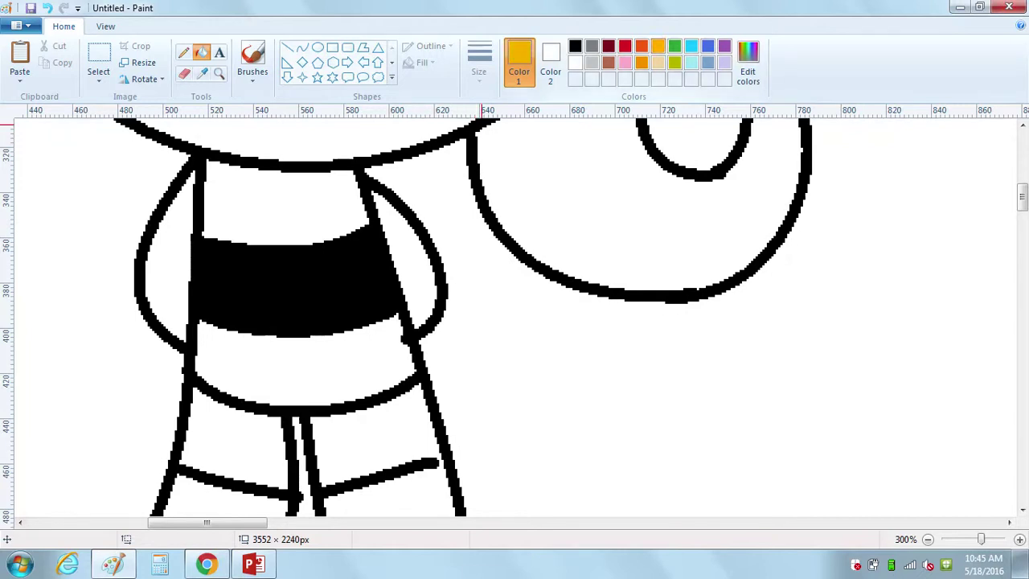
click(674, 63)
click(747, 63)
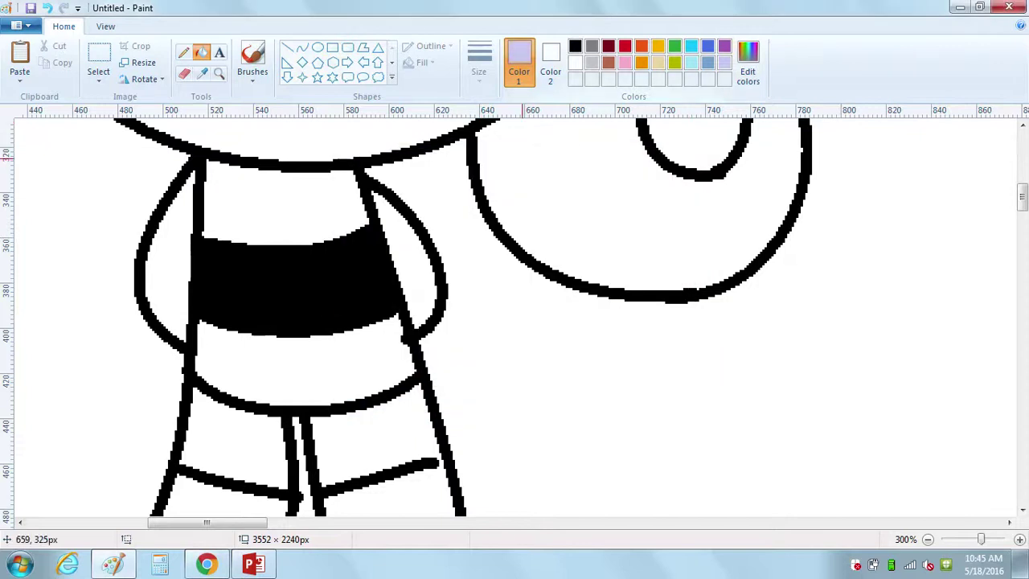
click(273, 201)
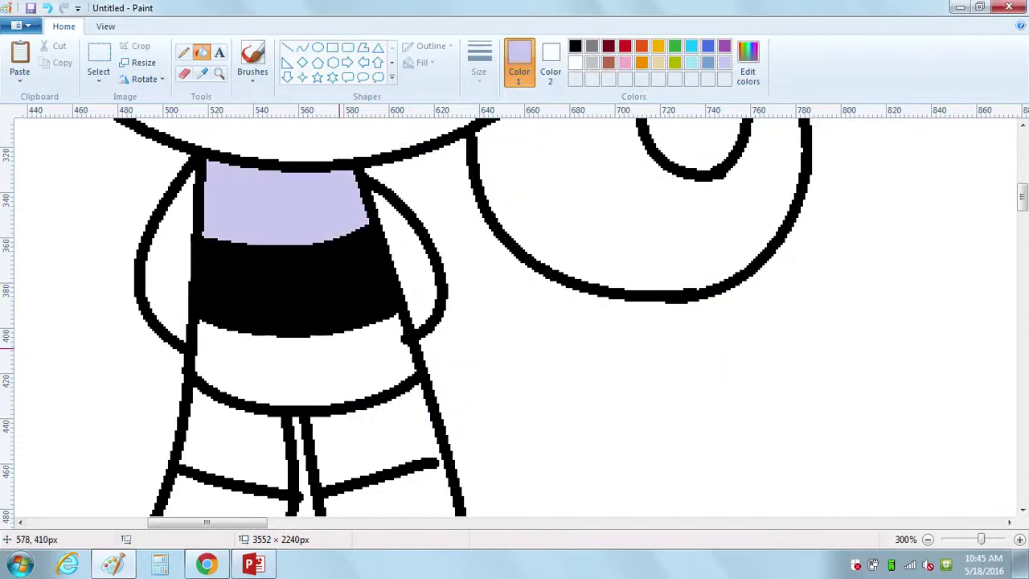
click(349, 384)
Fill the shirt's upper and lower bands with purple.
click(725, 46)
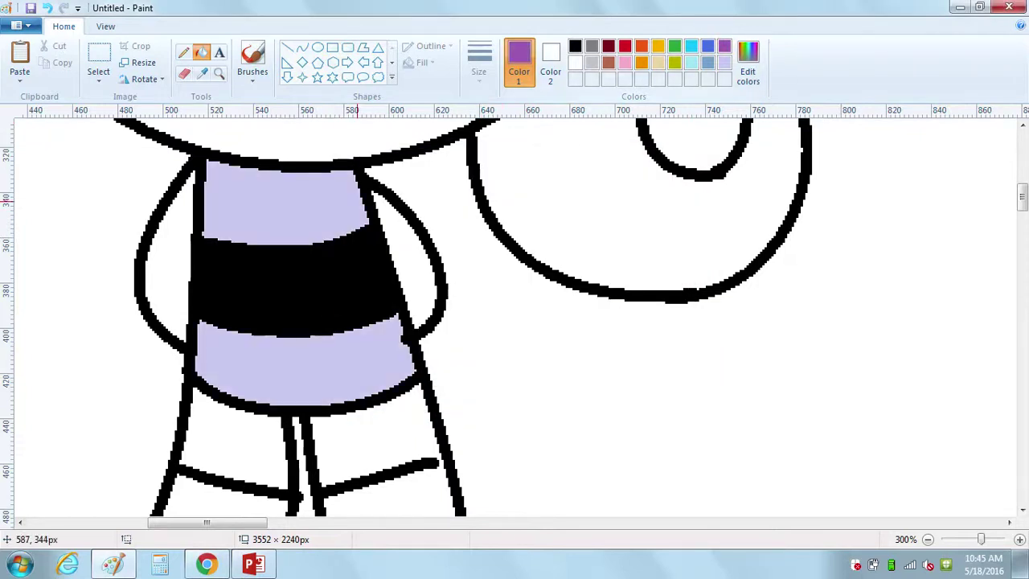
click(302, 222)
click(331, 346)
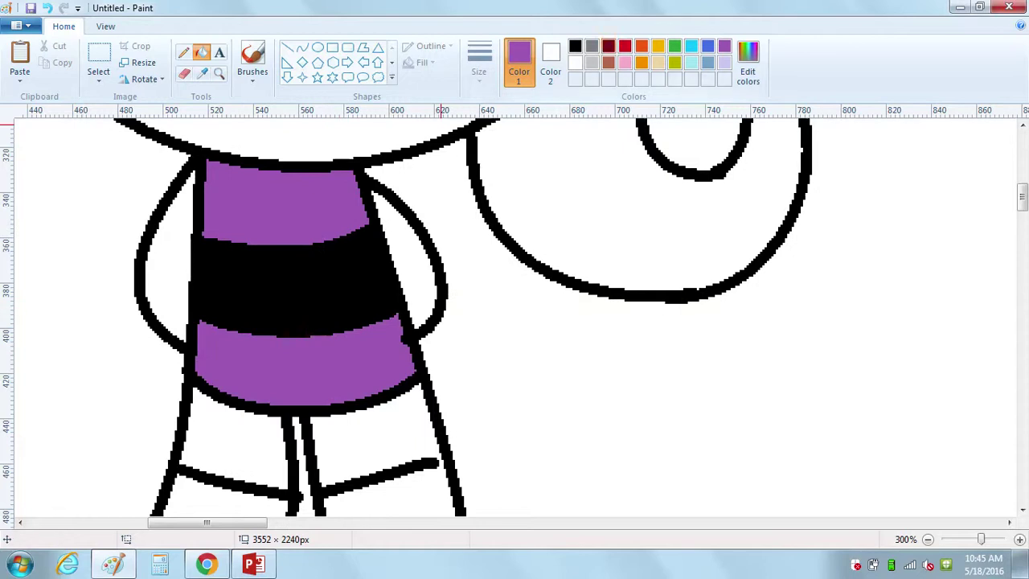
Fill the left leg of the shorts with blue-gray.
click(575, 45)
click(625, 45)
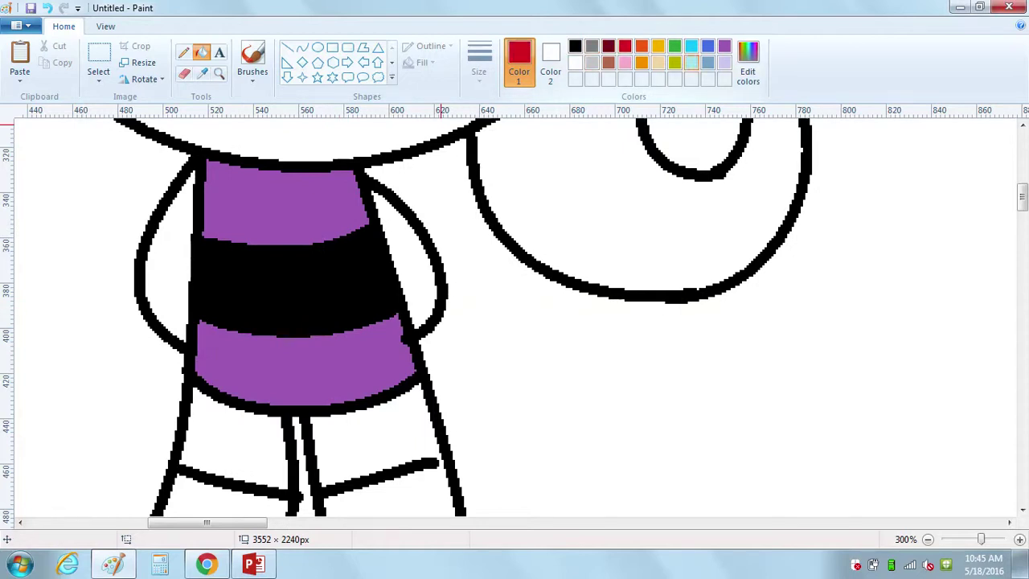
click(707, 46)
mouse_move(1022, 197)
mouse_down()
mouse_move(1022, 233)
mouse_move(1022, 205)
mouse_up()
click(707, 62)
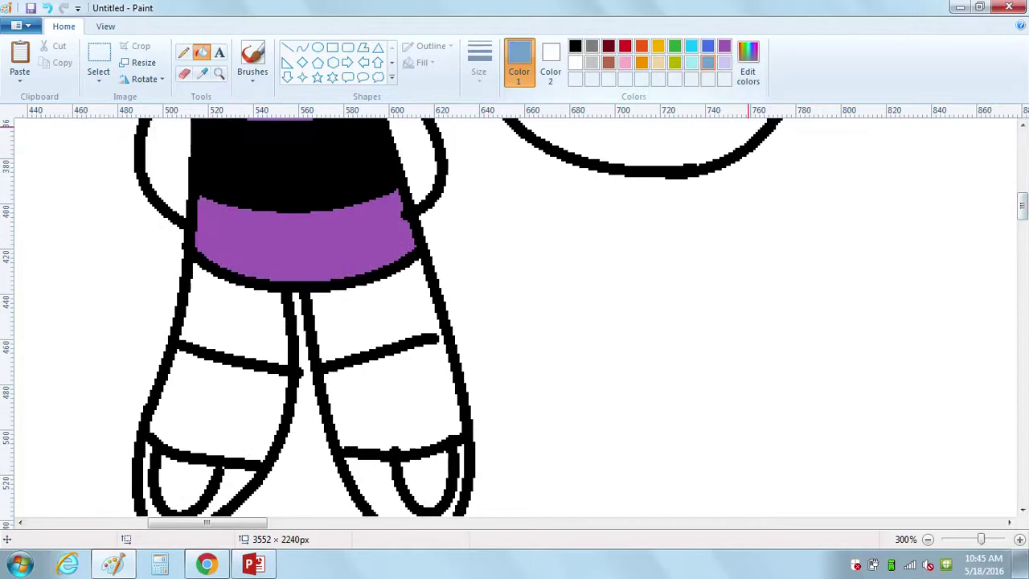
click(183, 52)
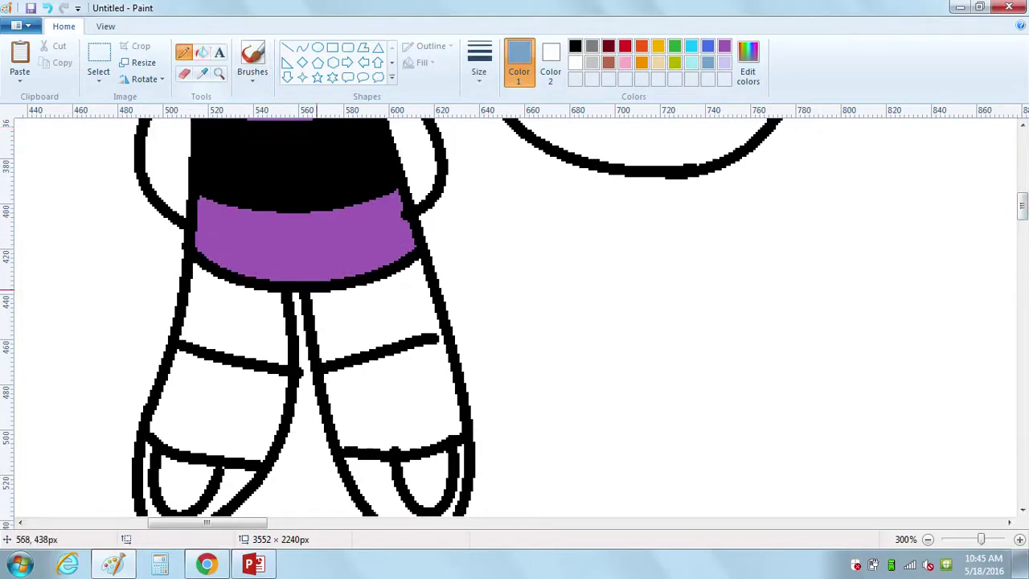
click(201, 52)
click(261, 330)
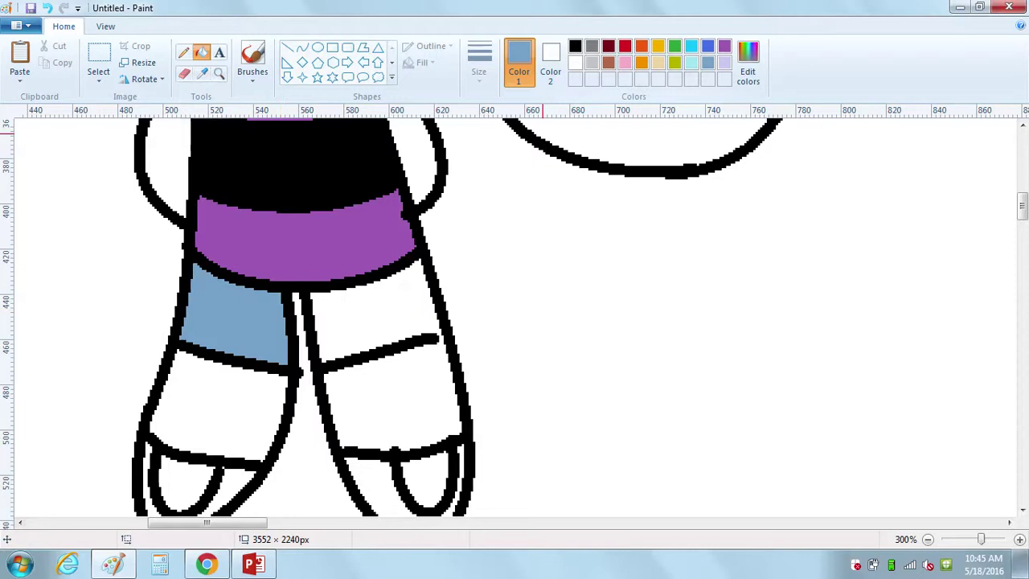
Close the gap at the end of the right shorts hem with the black pencil and fill that leg of the shorts with blue-gray.
click(575, 46)
click(184, 52)
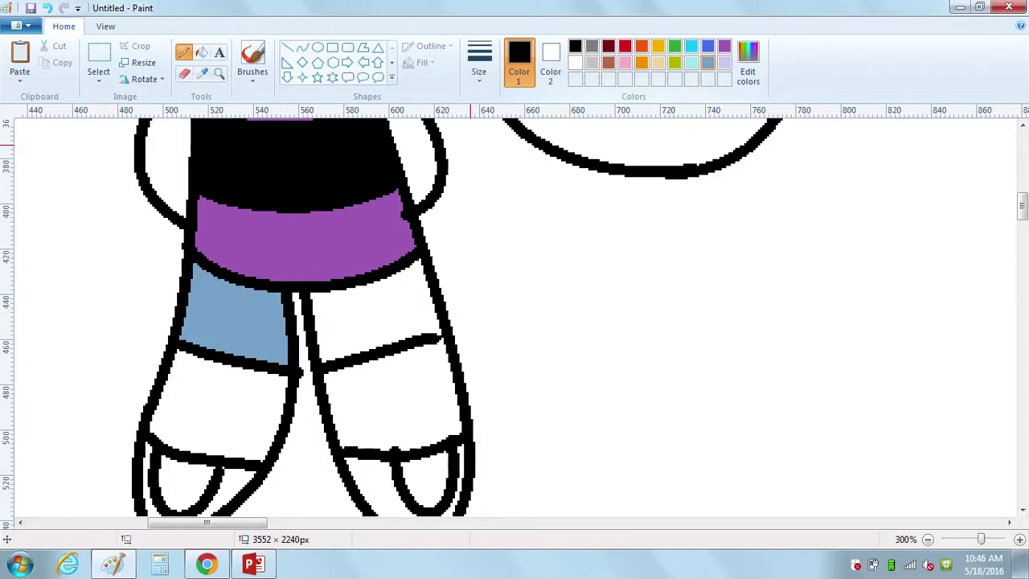
click(707, 63)
click(201, 53)
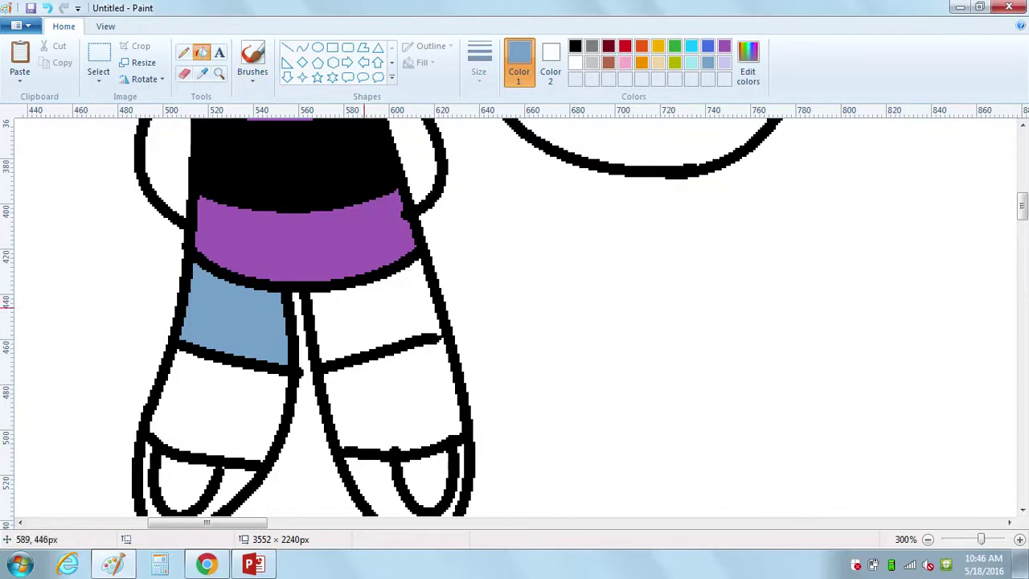
click(364, 301)
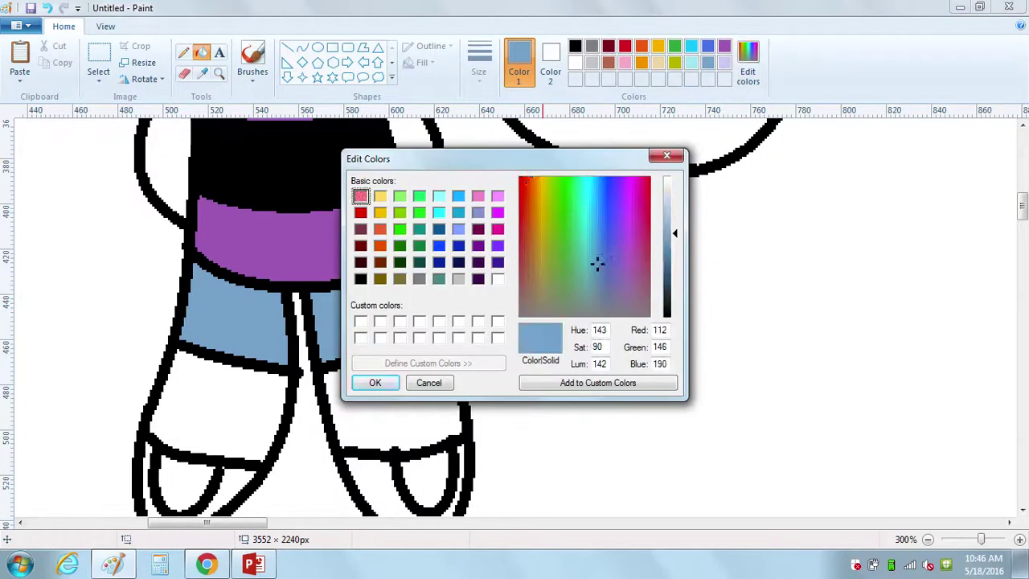
Define a light peach color with red 255, green 225 and blue 210, and fill both bare legs below the shorts with it.
click(380, 212)
click(380, 229)
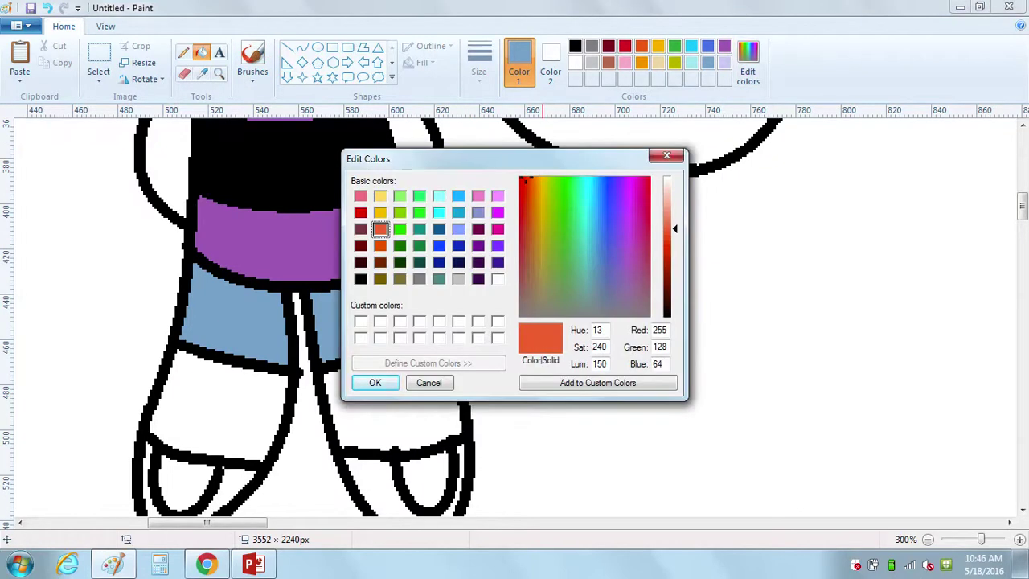
click(669, 189)
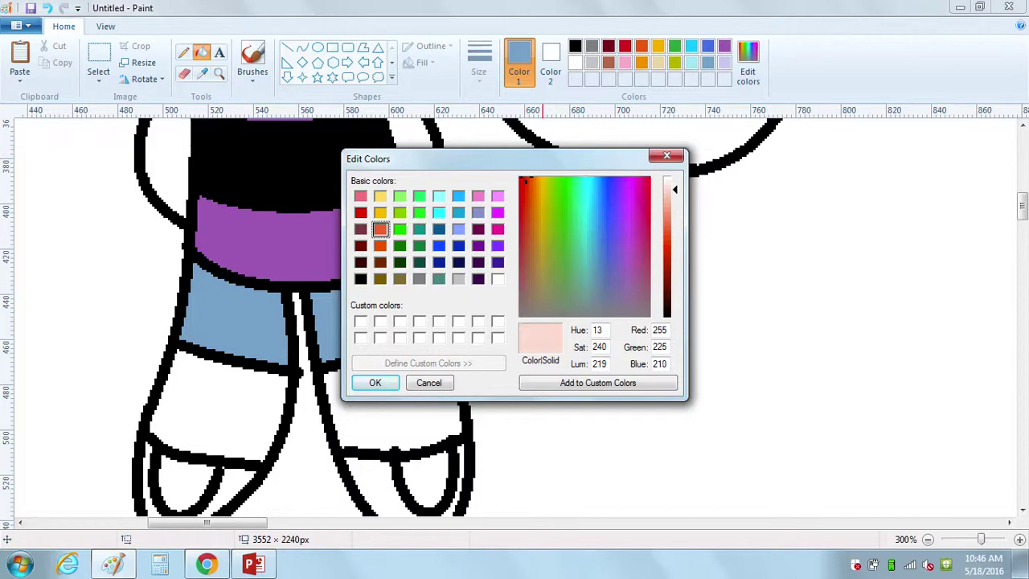
click(374, 383)
click(217, 402)
click(404, 392)
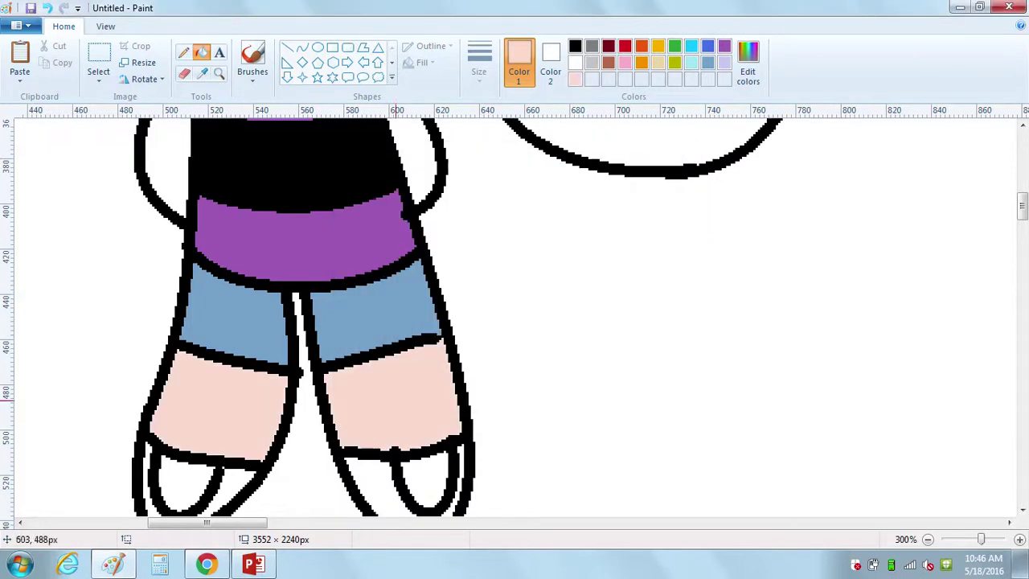
Fill both shoes with black around their openings and erase the stray bump at the tip of the right shoe.
scroll(1001, 206, down, 3)
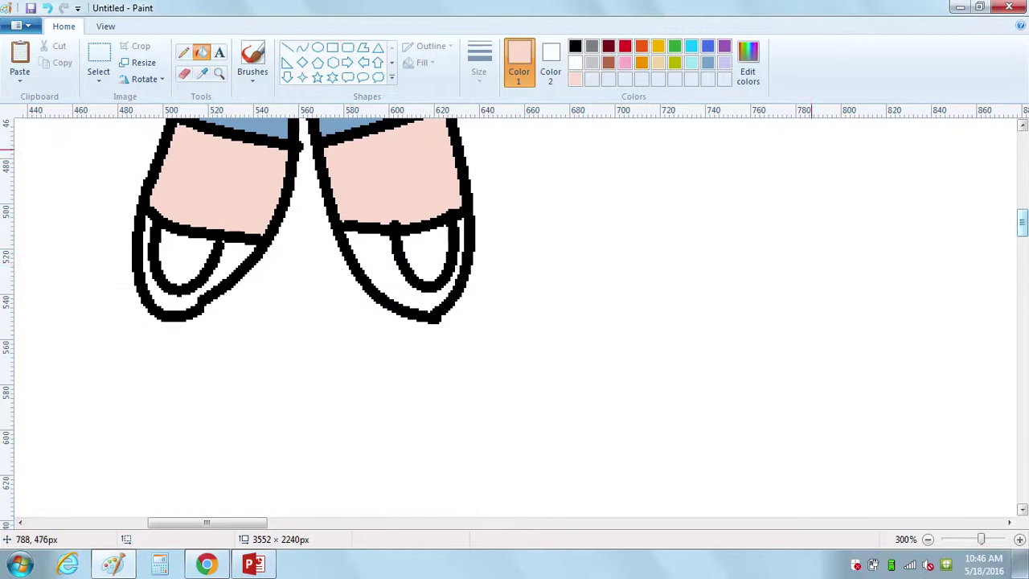
click(574, 46)
click(374, 271)
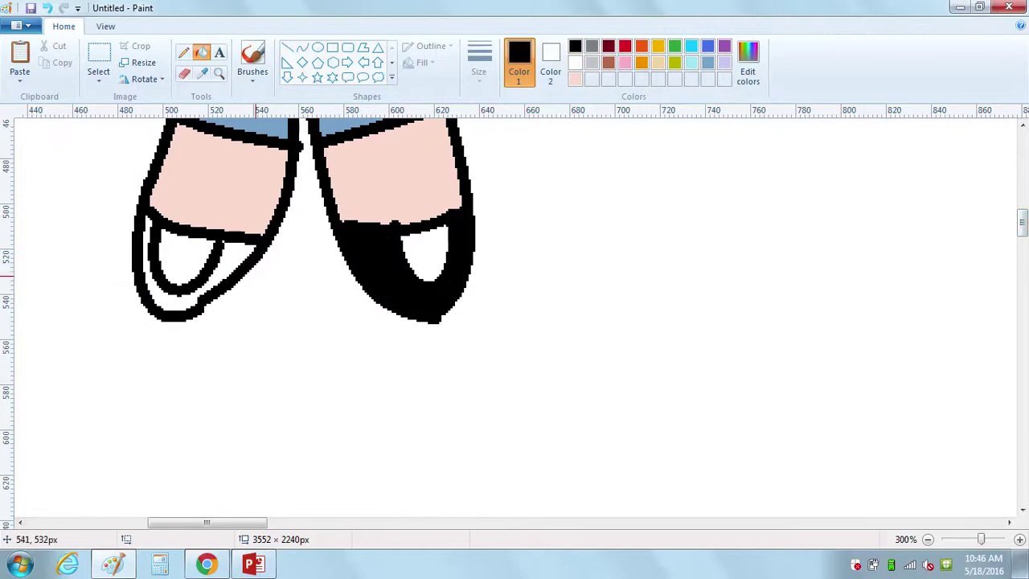
click(238, 267)
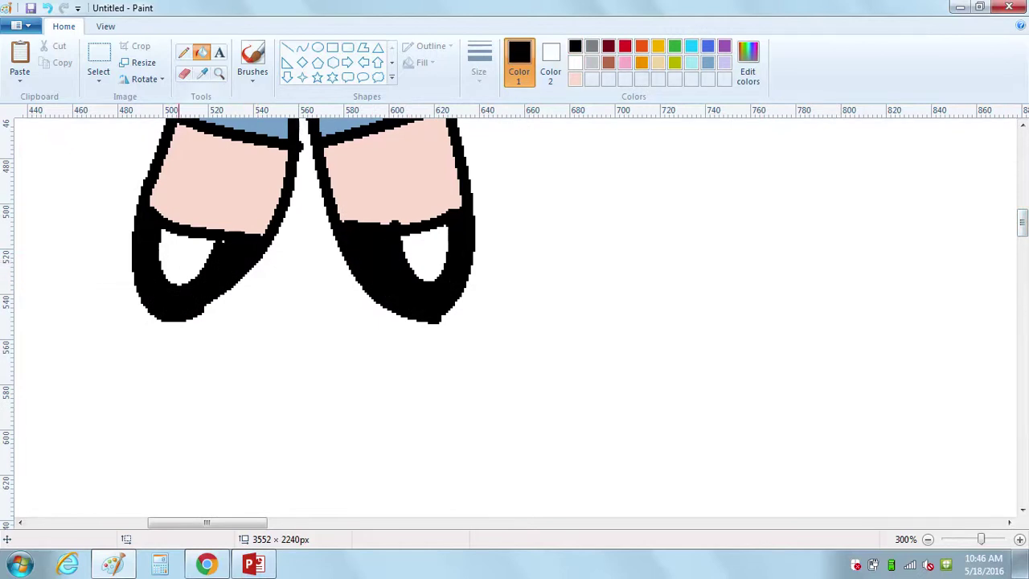
click(184, 73)
drag(441, 327, 439, 328)
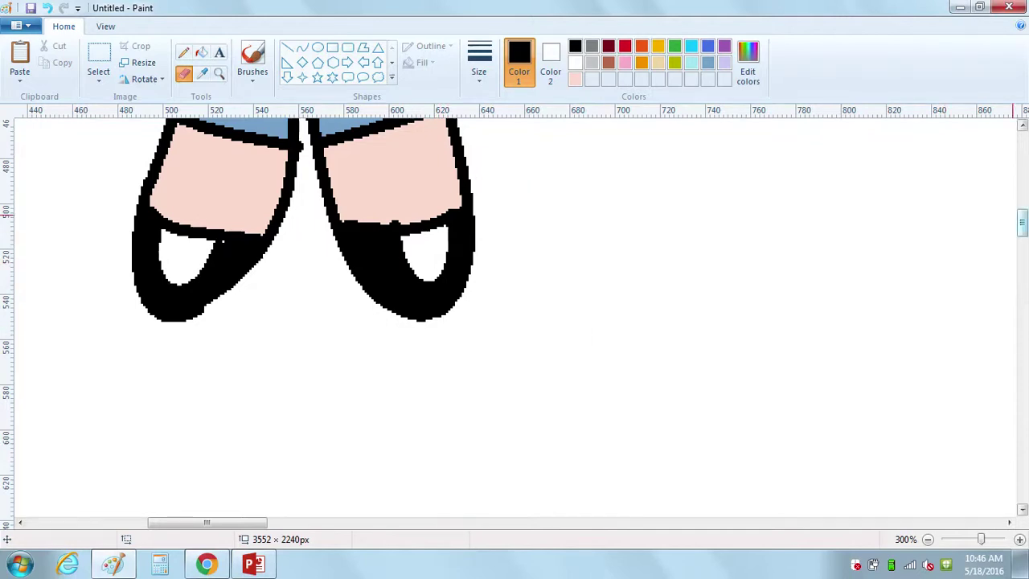
Fill both arms and the face with the light peach custom color.
scroll(985, 235, up, 7)
scroll(911, 157, down, 1)
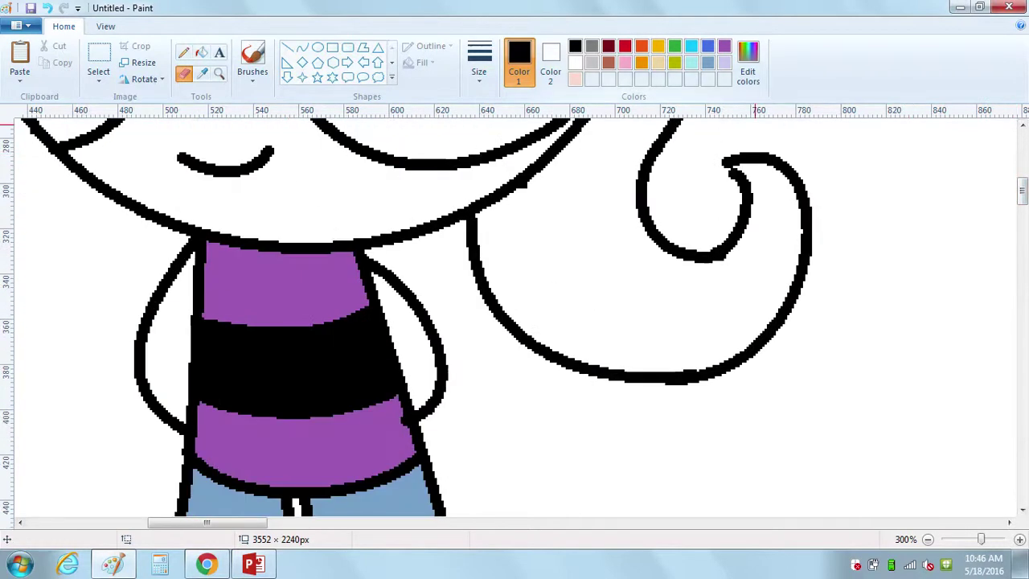
click(575, 79)
click(201, 52)
click(167, 338)
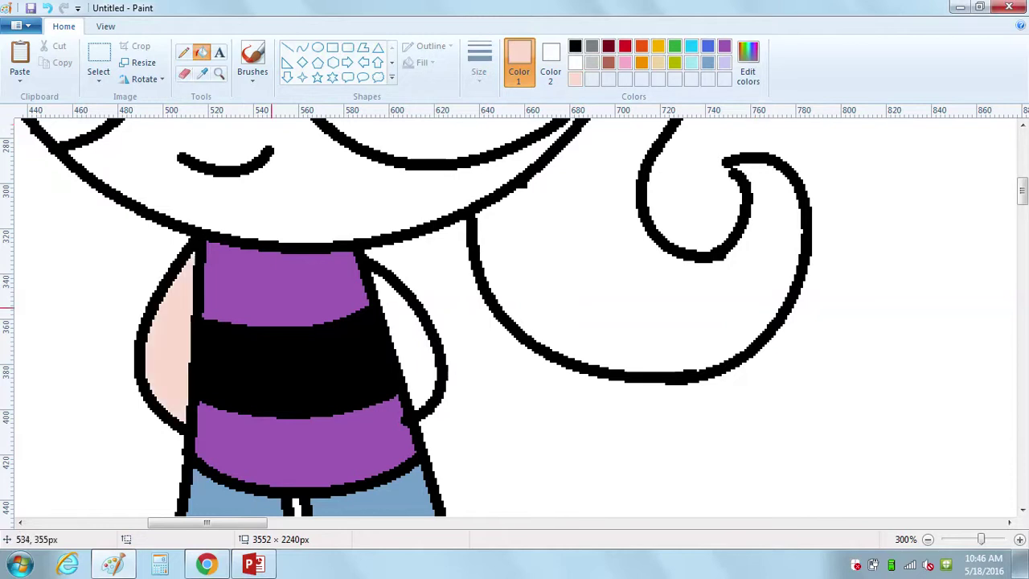
click(426, 332)
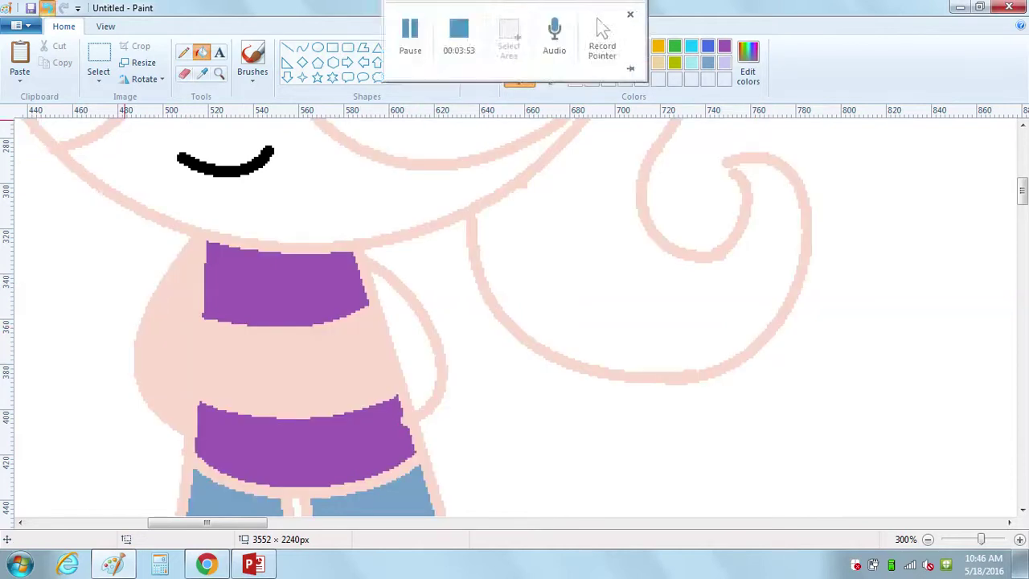
click(46, 8)
click(414, 344)
click(338, 153)
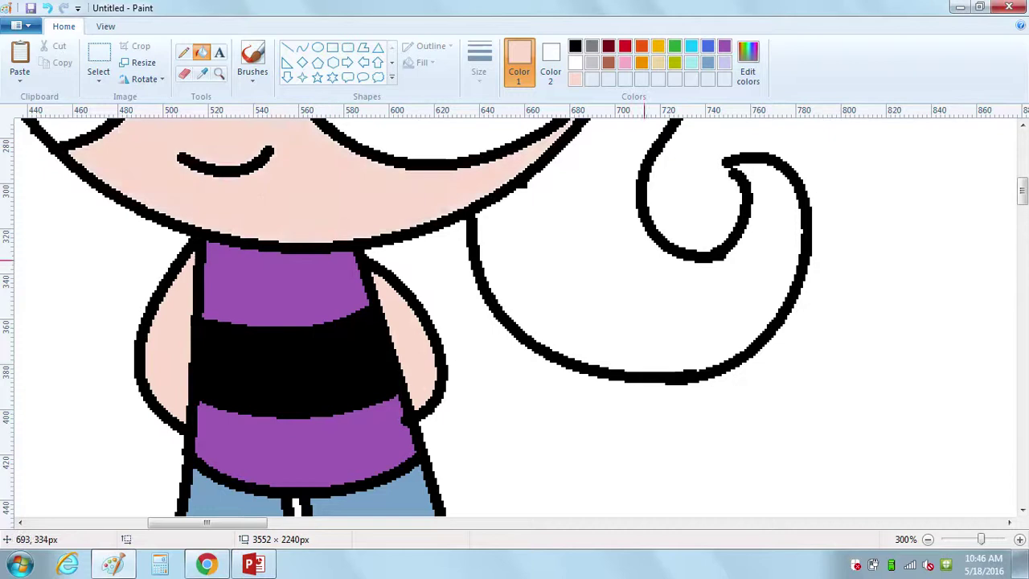
Choose the light yellow basic color with red 255, green 255 and blue 128, and fill the bangs and the ponytail with it.
scroll(885, 122, up, 10)
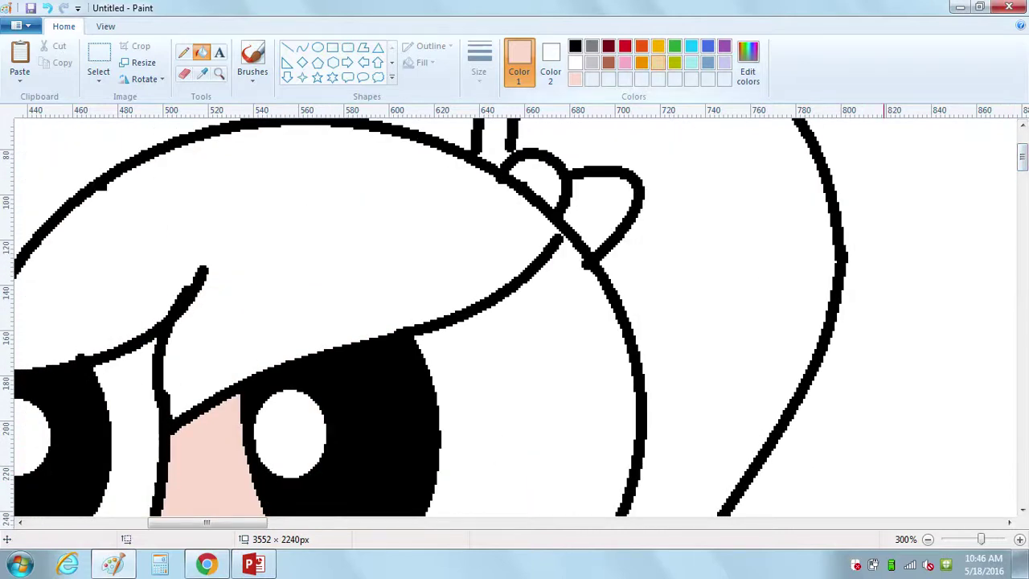
click(658, 46)
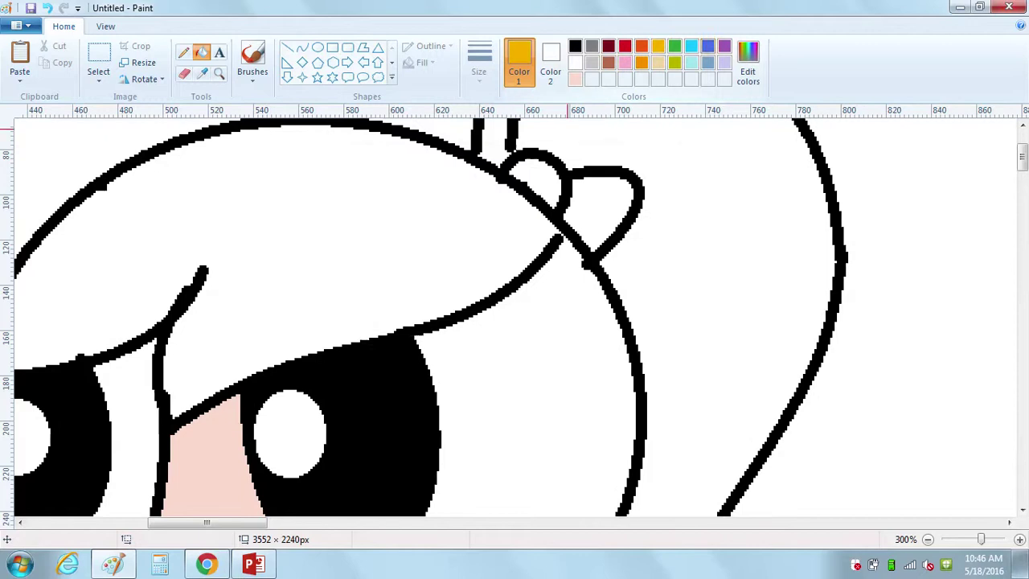
click(747, 65)
click(380, 196)
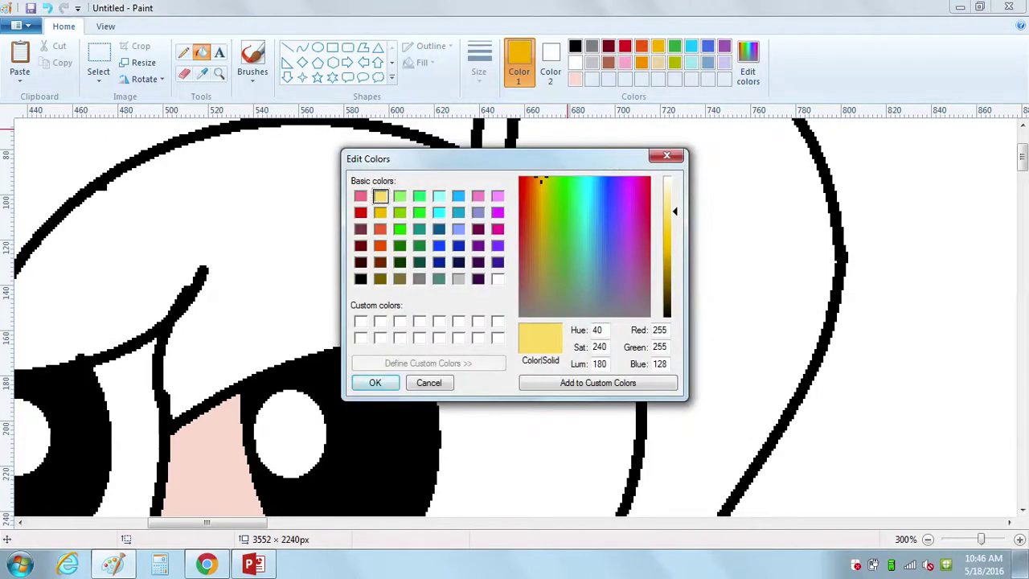
click(375, 383)
click(331, 283)
click(735, 270)
Fill all three parts of the hair bow with blue, undoing any fill that recolors the black outline.
mouse_move(1022, 156)
mouse_down()
mouse_move(1022, 187)
mouse_move(1023, 150)
mouse_up()
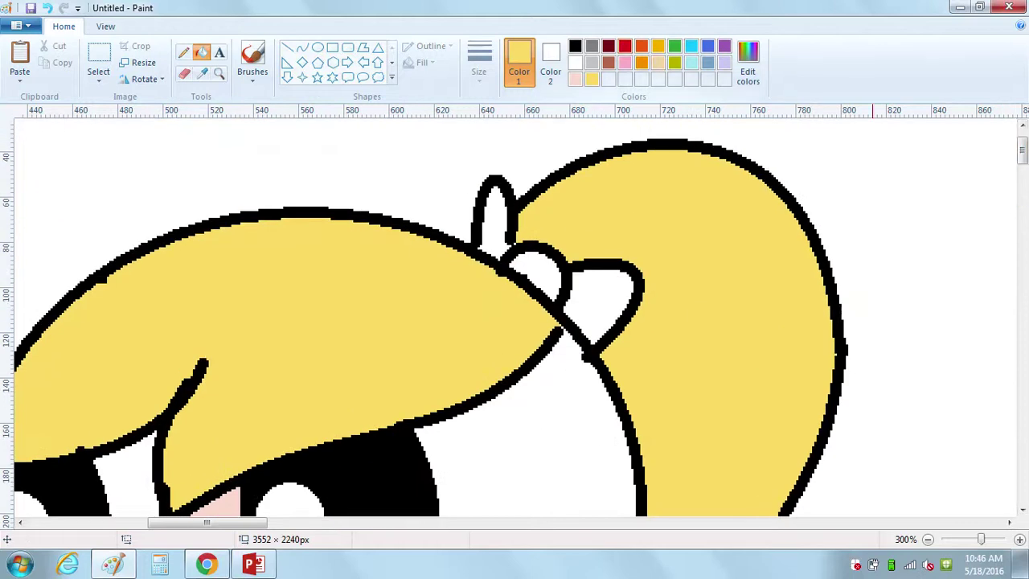
click(625, 46)
click(675, 46)
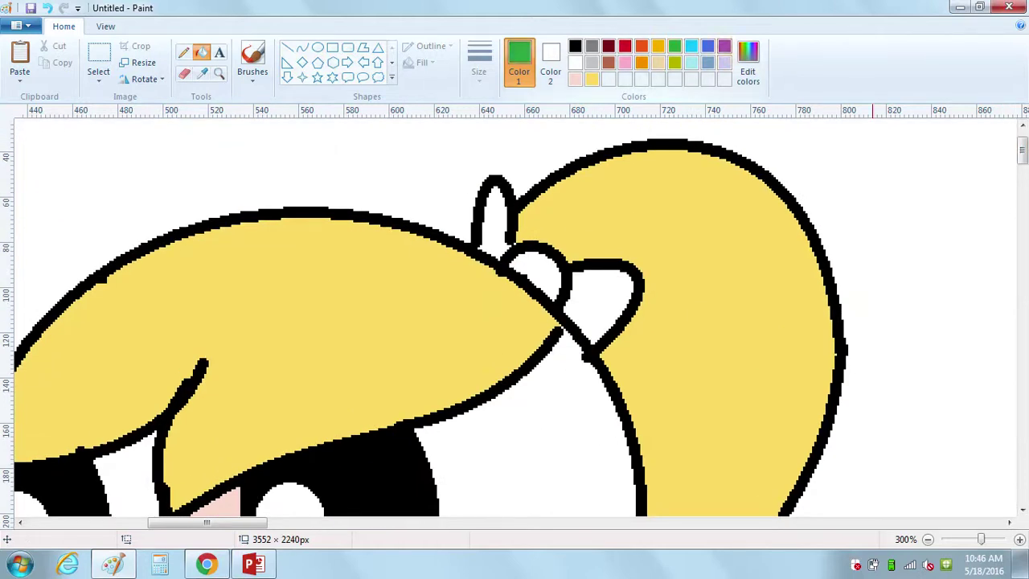
click(708, 46)
click(509, 229)
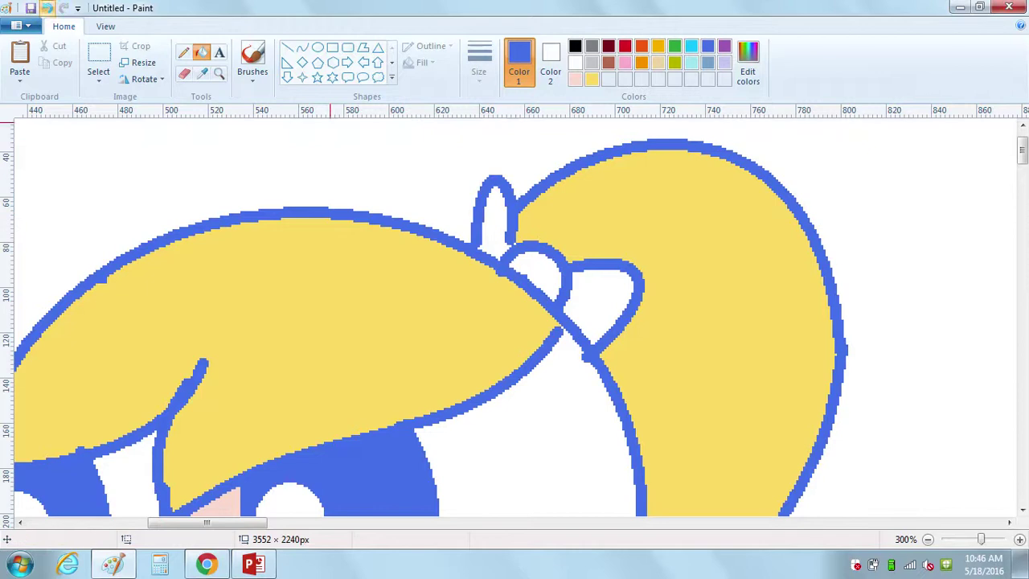
click(47, 8)
click(485, 239)
click(532, 273)
click(590, 297)
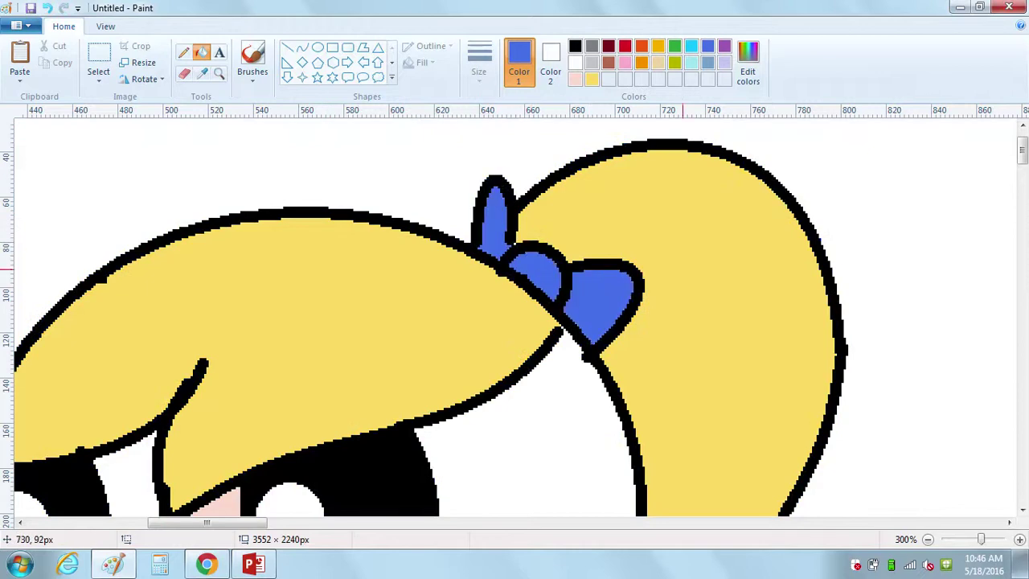
Draw a purple curve of the thinnest width around the right eye's pupil, from the bangs to the lower eye outline.
scroll(876, 223, down, 5)
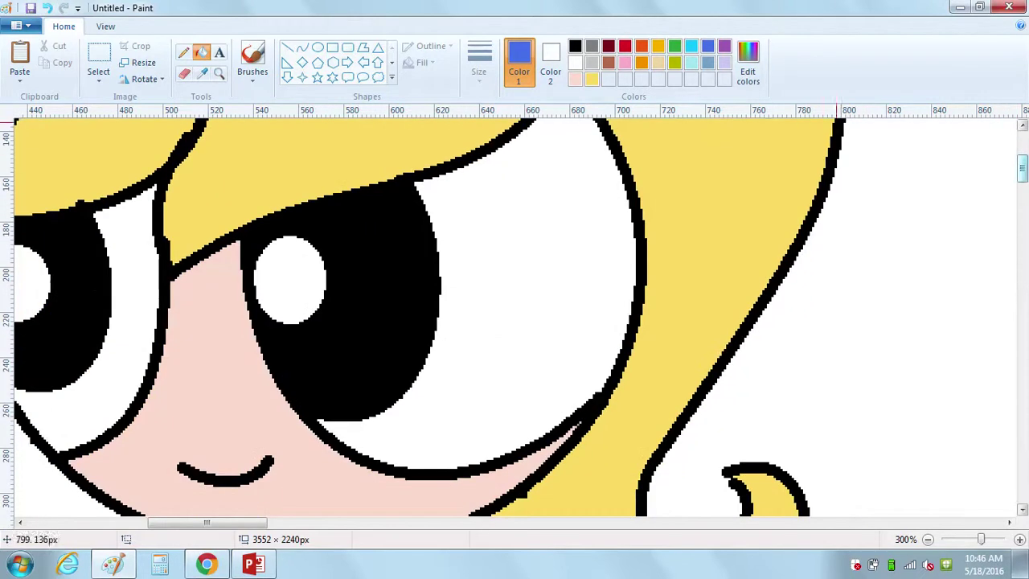
click(724, 46)
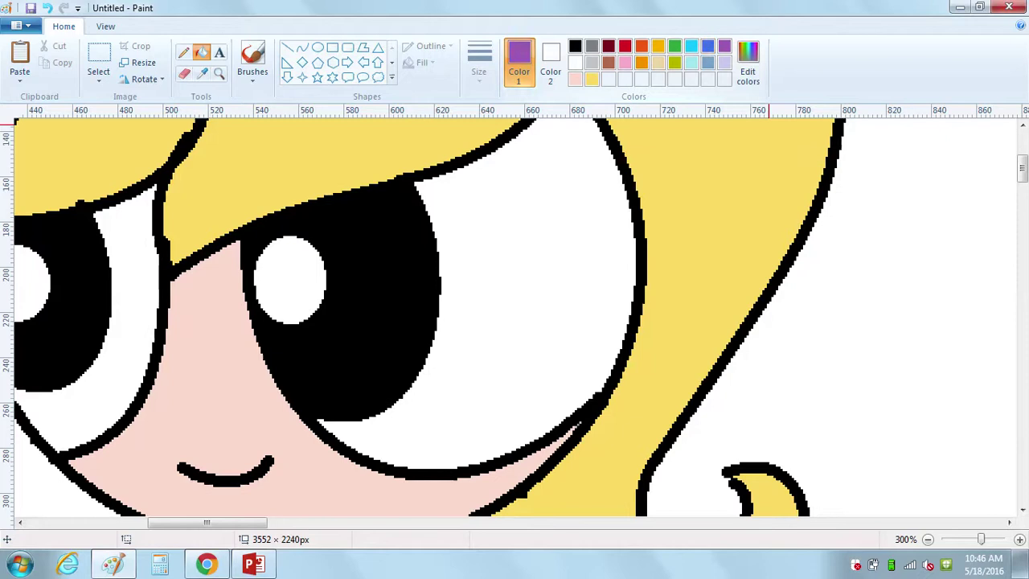
click(302, 49)
click(479, 63)
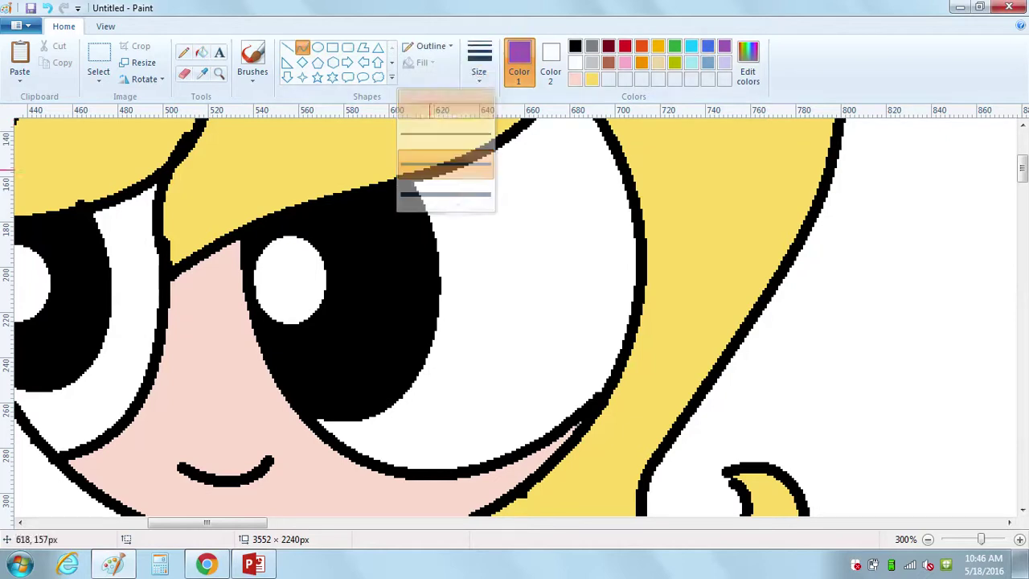
click(445, 104)
drag(471, 167, 341, 439)
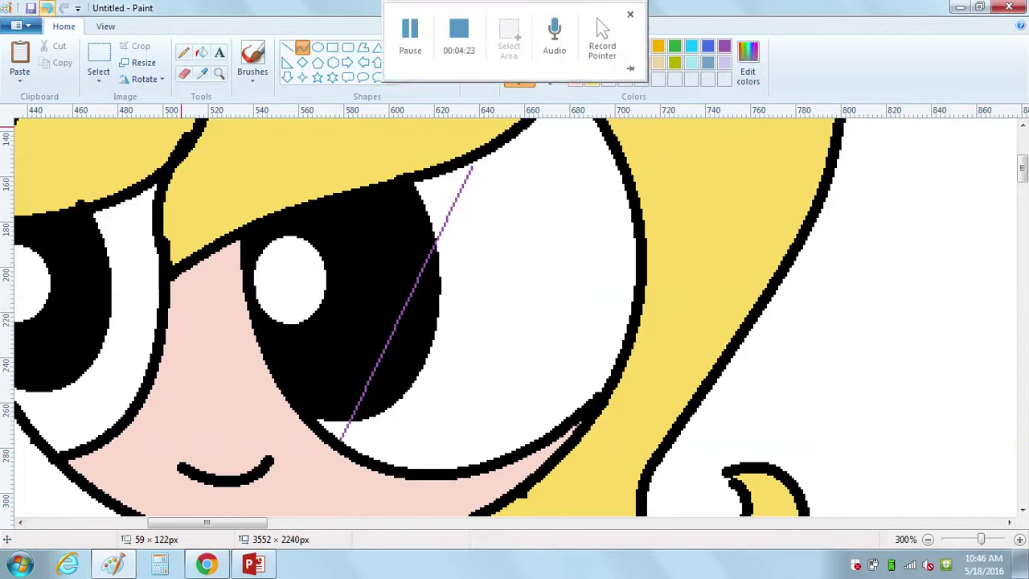
click(47, 8)
mouse_move(465, 165)
mouse_down()
mouse_move(375, 456)
mouse_move(363, 453)
mouse_up()
mouse_move(430, 358)
mouse_down()
mouse_move(461, 351)
mouse_move(482, 292)
mouse_move(510, 449)
mouse_move(589, 442)
mouse_up()
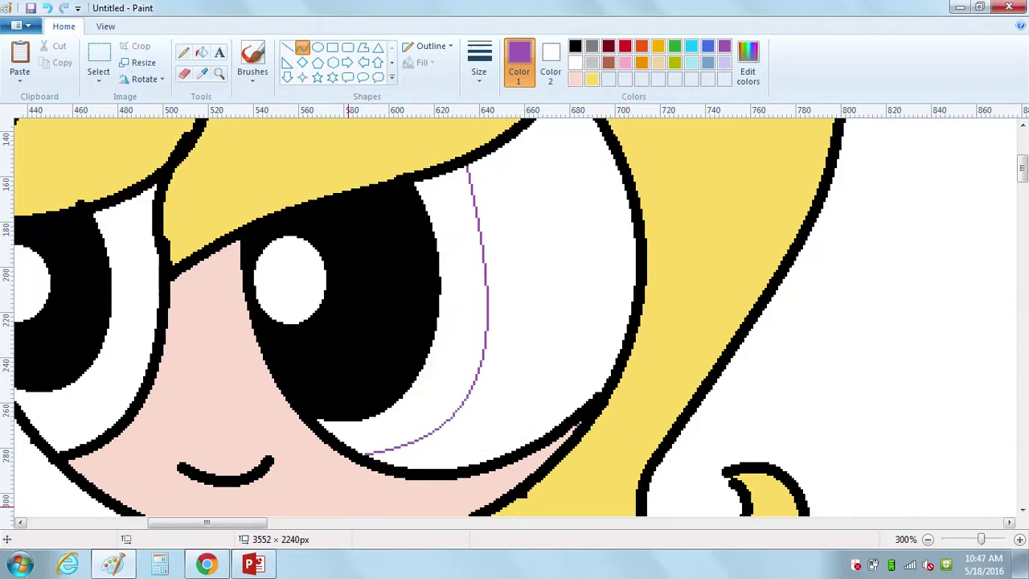
Draw a matching thin purple curve around the left eye's pupil and fill the iris bands of both eyes with purple.
scroll(352, 327, left, 3)
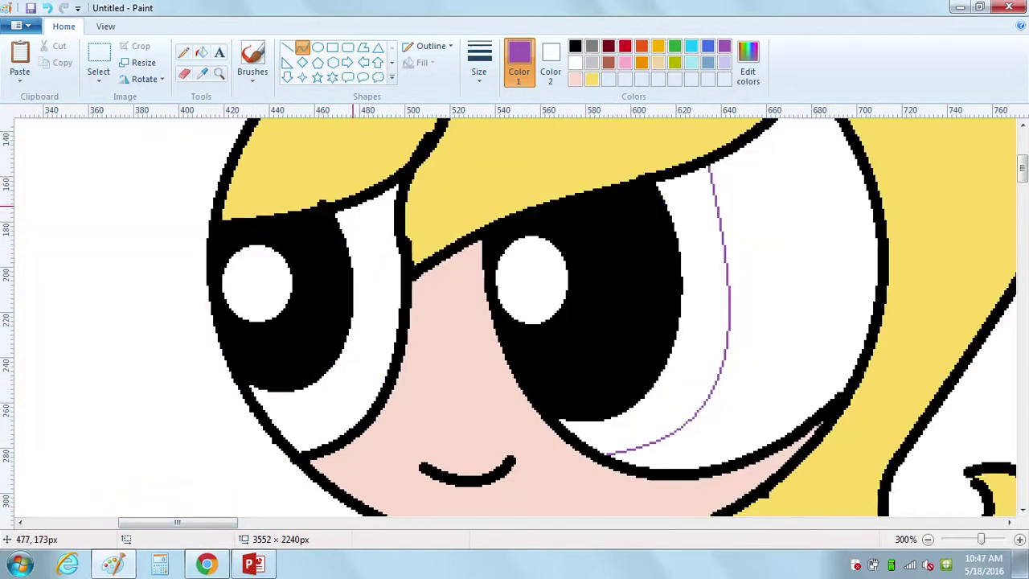
mouse_move(353, 207)
mouse_down()
mouse_move(304, 397)
mouse_move(271, 419)
mouse_up()
mouse_move(309, 306)
mouse_down()
mouse_move(382, 302)
mouse_move(384, 325)
mouse_up()
click(201, 52)
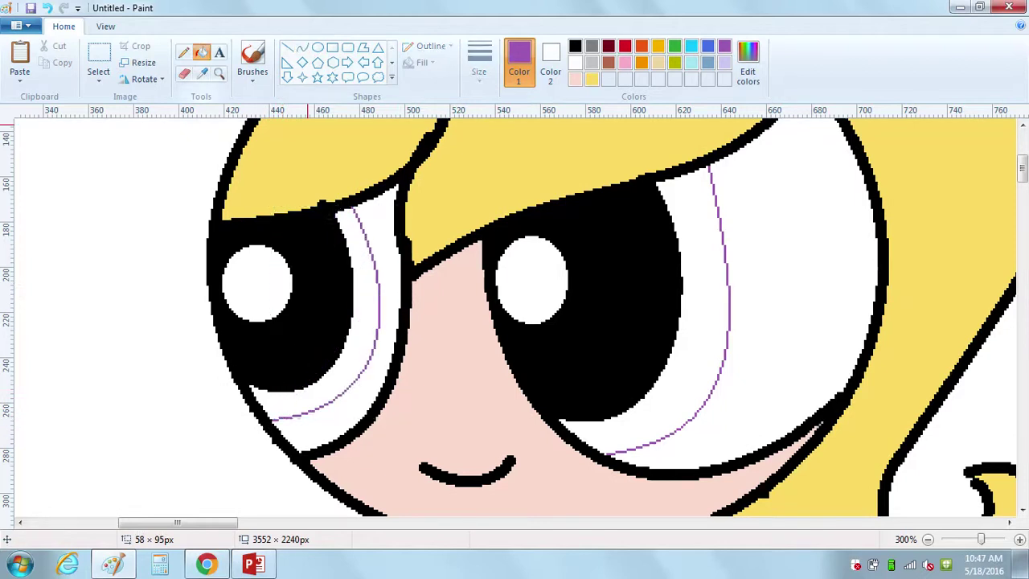
click(359, 241)
click(691, 238)
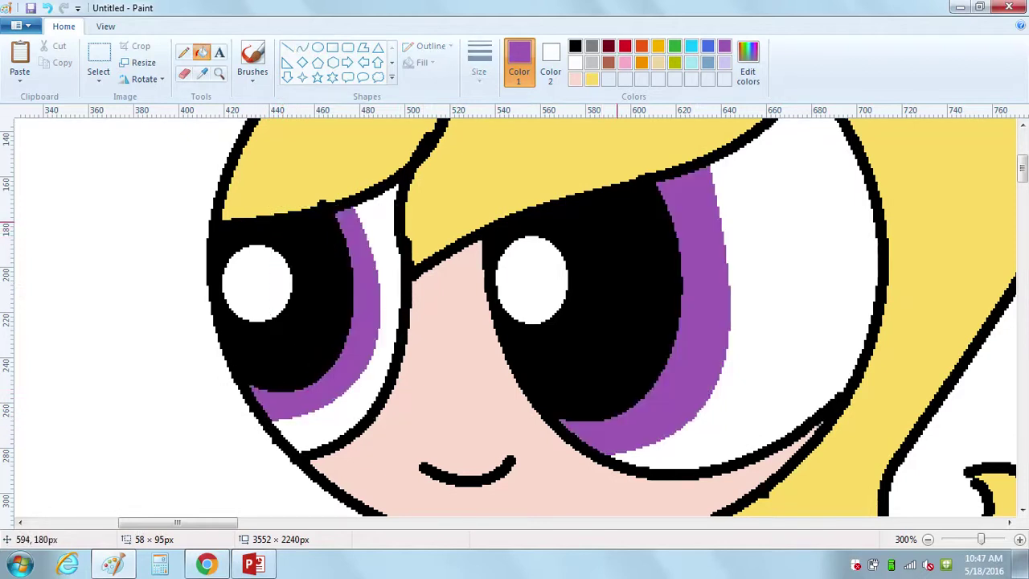
Add the character's name as black text beside the ponytail and move it closer to the hair.
click(219, 73)
right_click(341, 176)
right_click(341, 176)
right_click(340, 176)
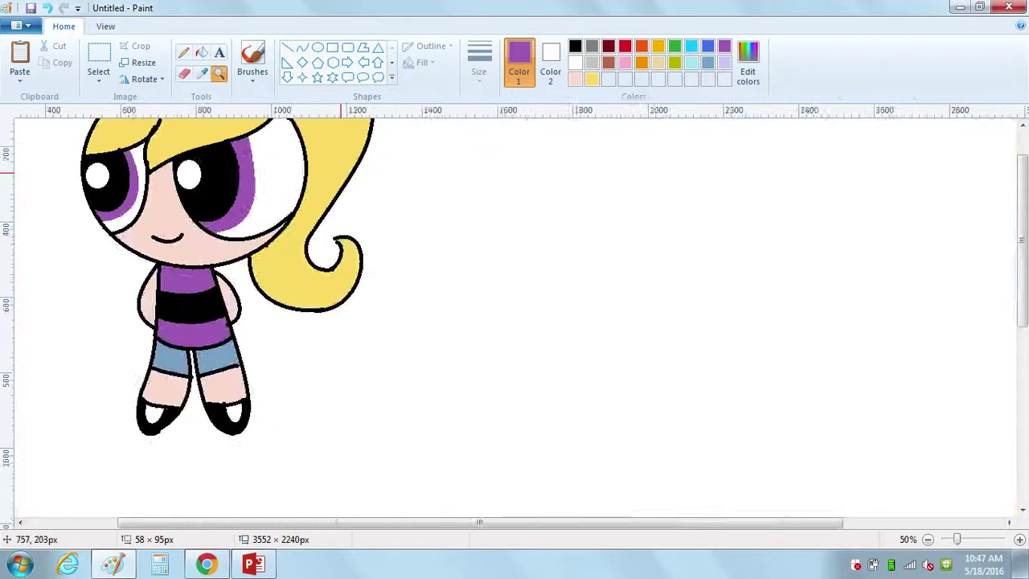
right_click(338, 176)
click(128, 161)
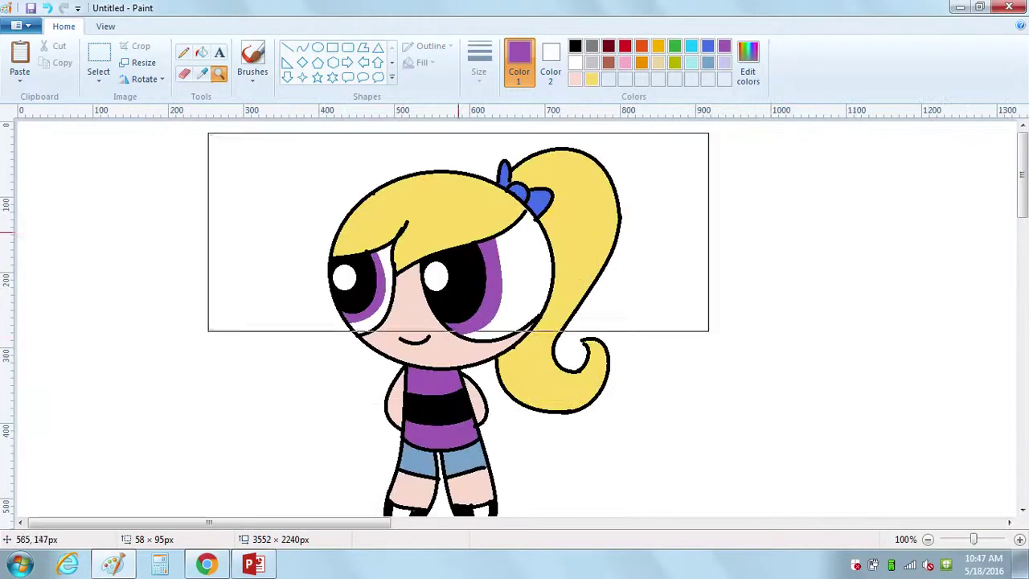
click(575, 46)
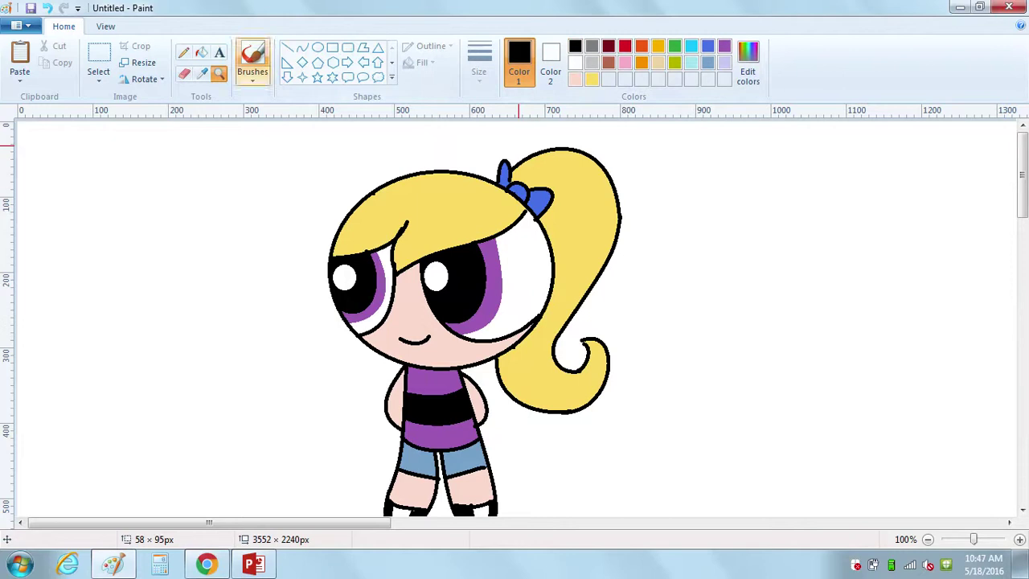
click(219, 52)
click(693, 263)
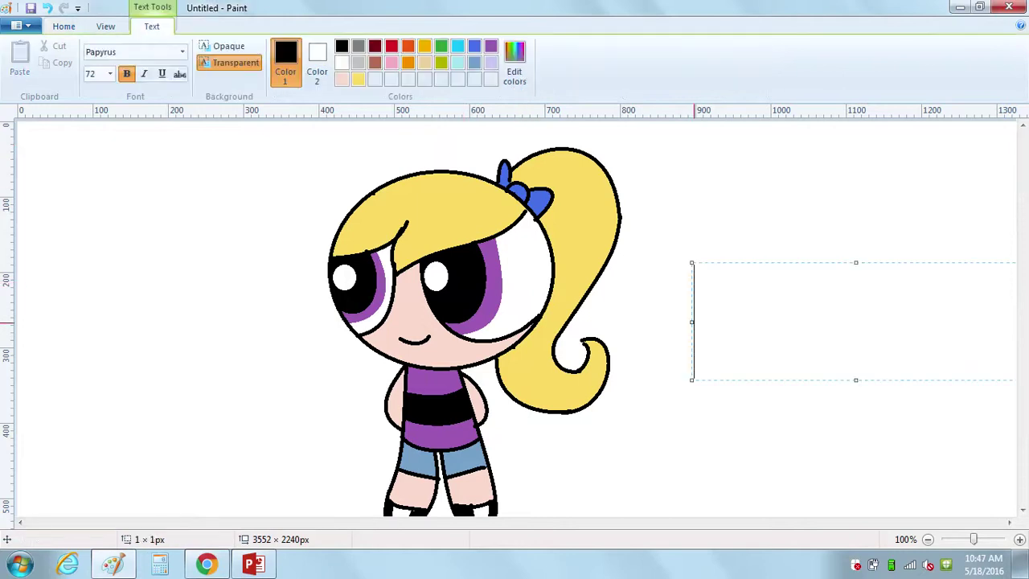
text(Ellie)
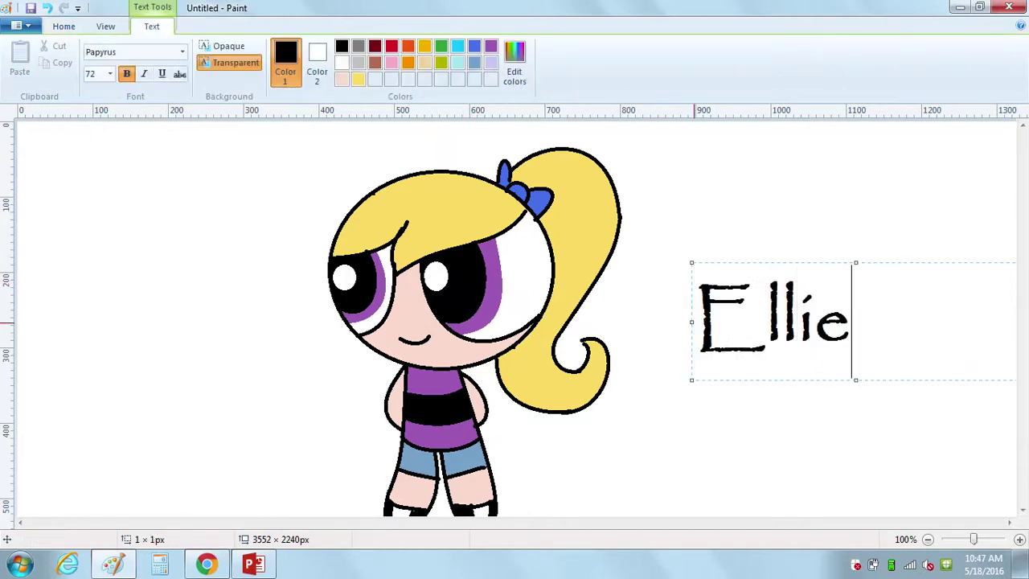
drag(822, 264, 761, 241)
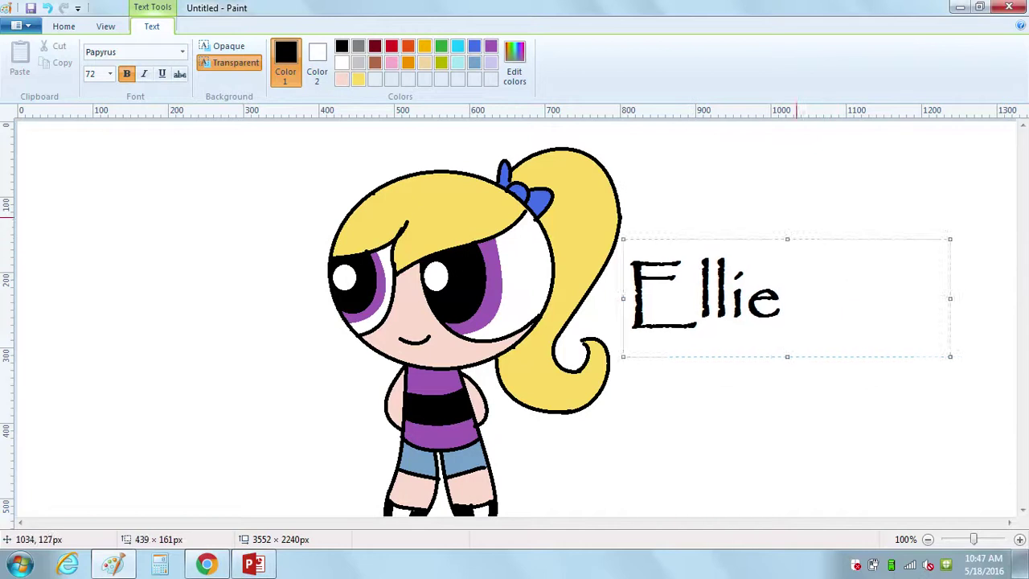
click(796, 217)
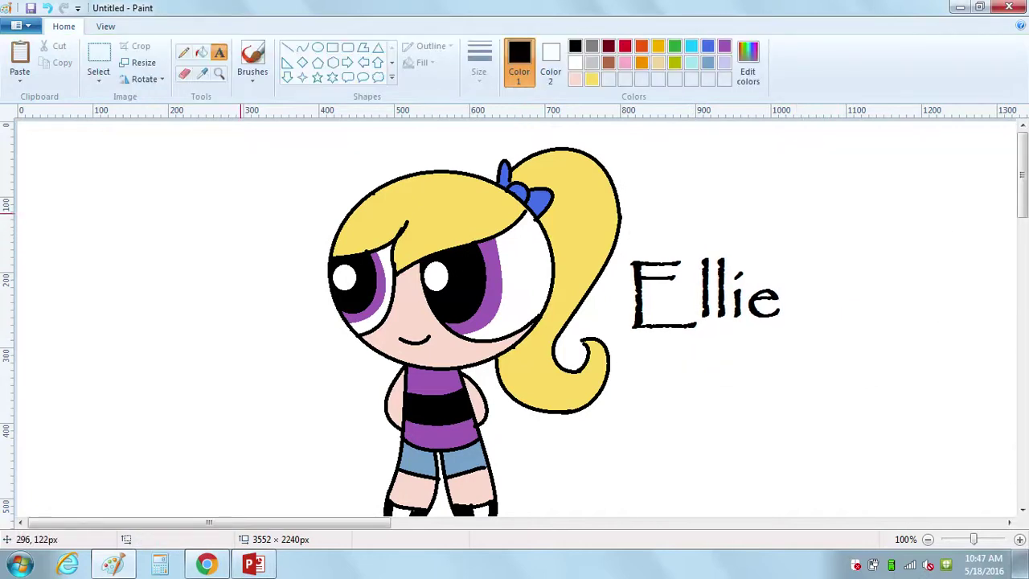
click(219, 72)
right_click(275, 218)
click(277, 222)
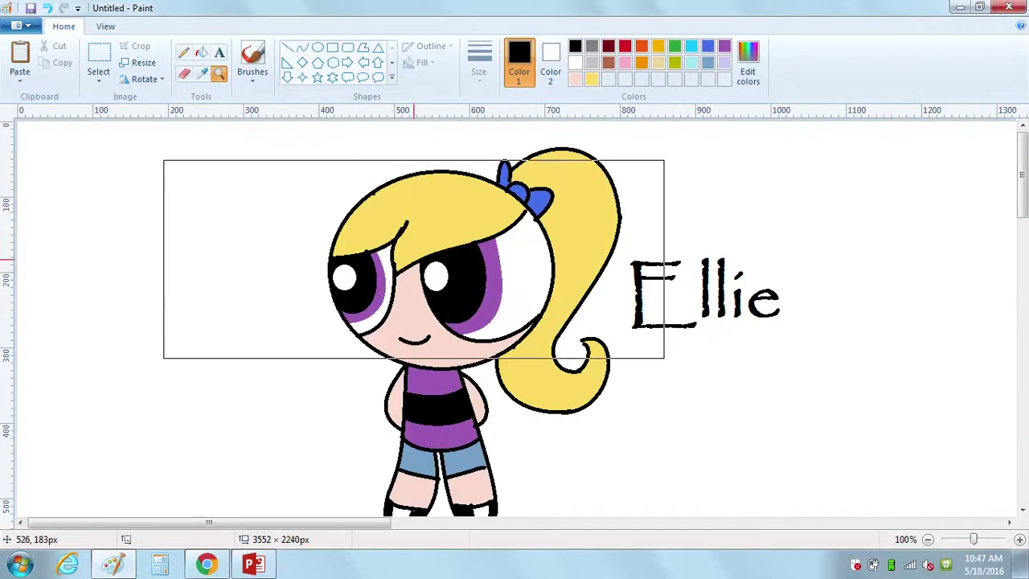
scroll(811, 362, down, 3)
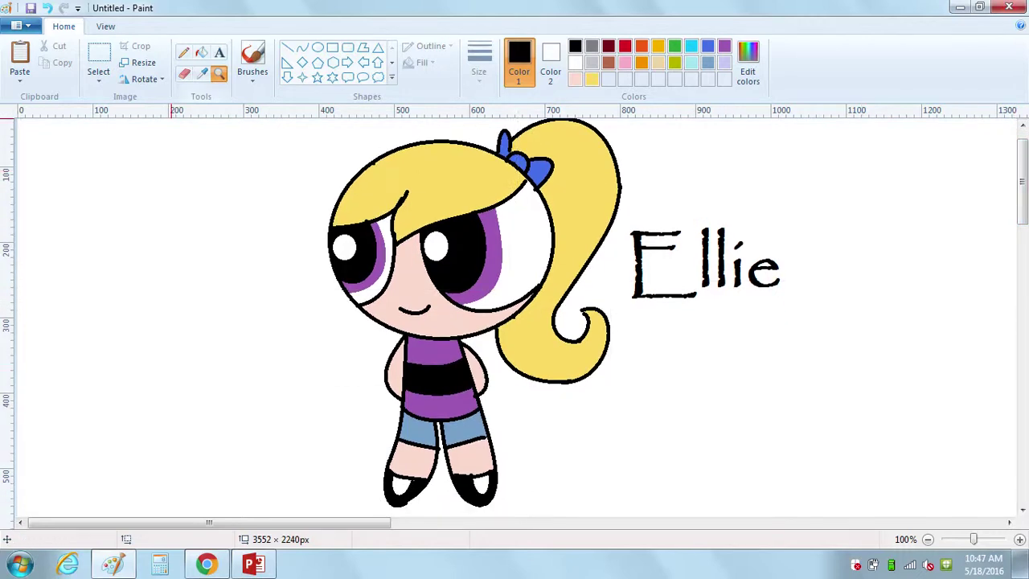
click(184, 52)
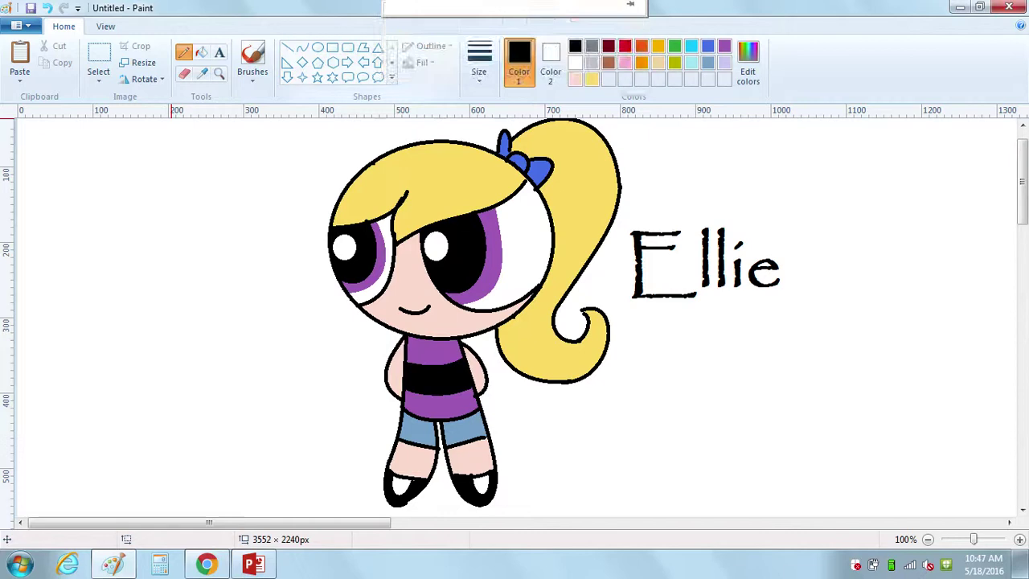